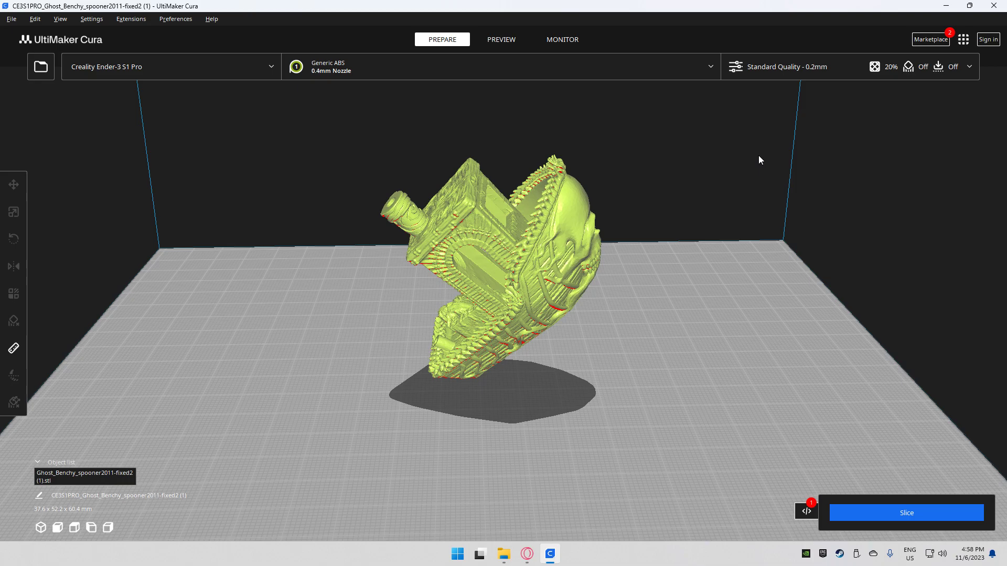
Review the Quality, Walls, Top/Bottom, Infill, Material and Speed categories in the custom print settings.
scroll(668, 254, "down", 5)
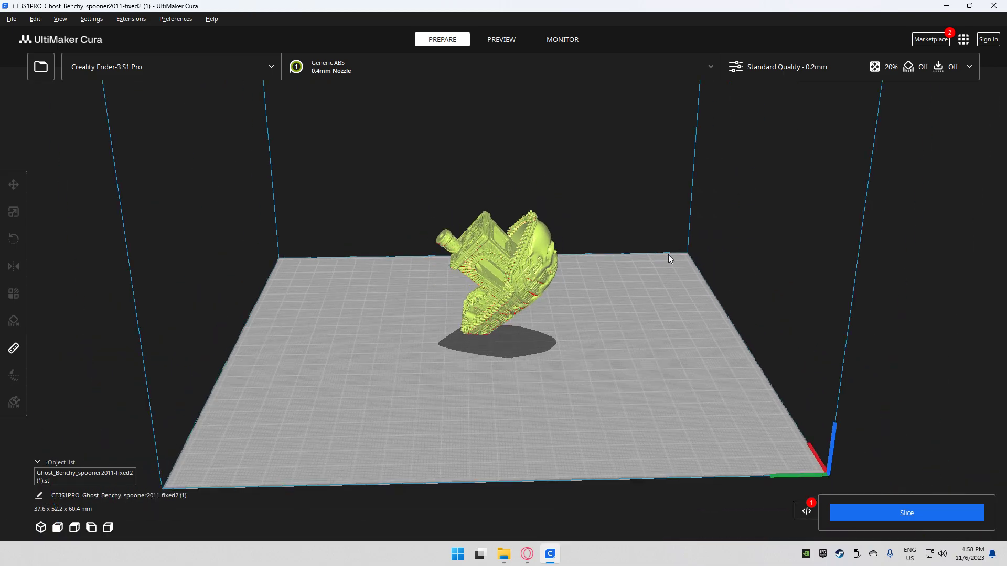
right_click_drag(580, 348, 555, 322)
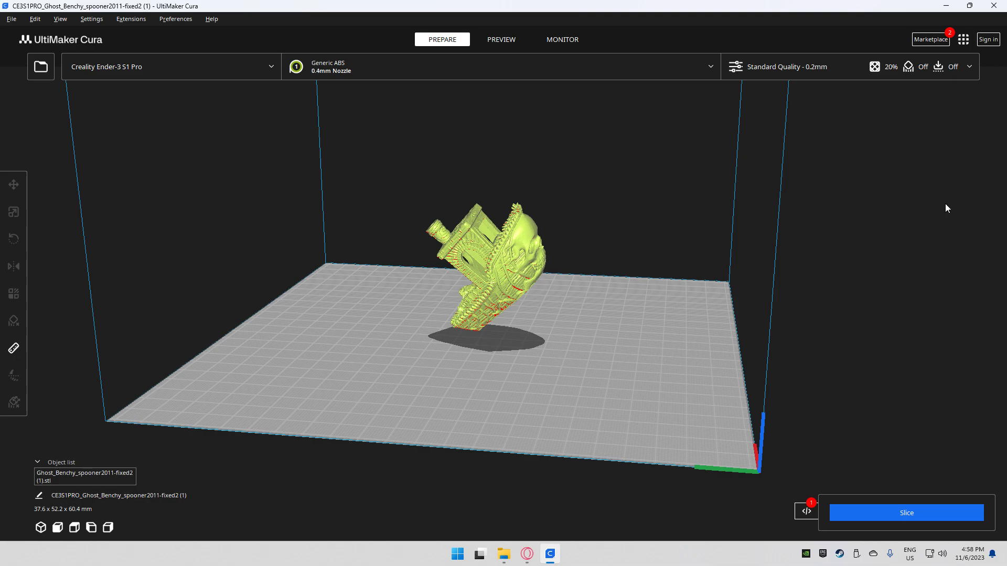
left_click(974, 73)
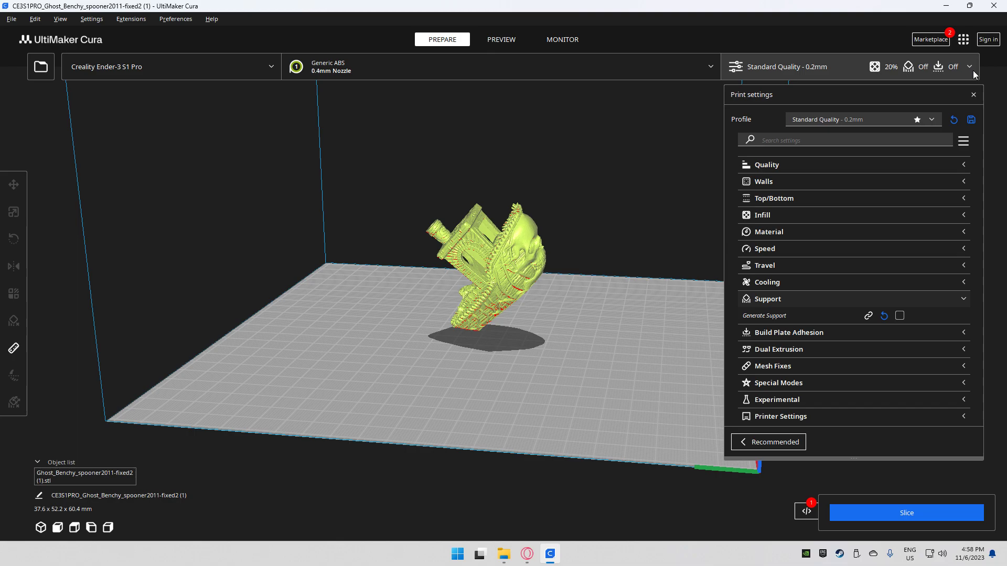
left_click(885, 164)
left_click(885, 165)
left_click(864, 182)
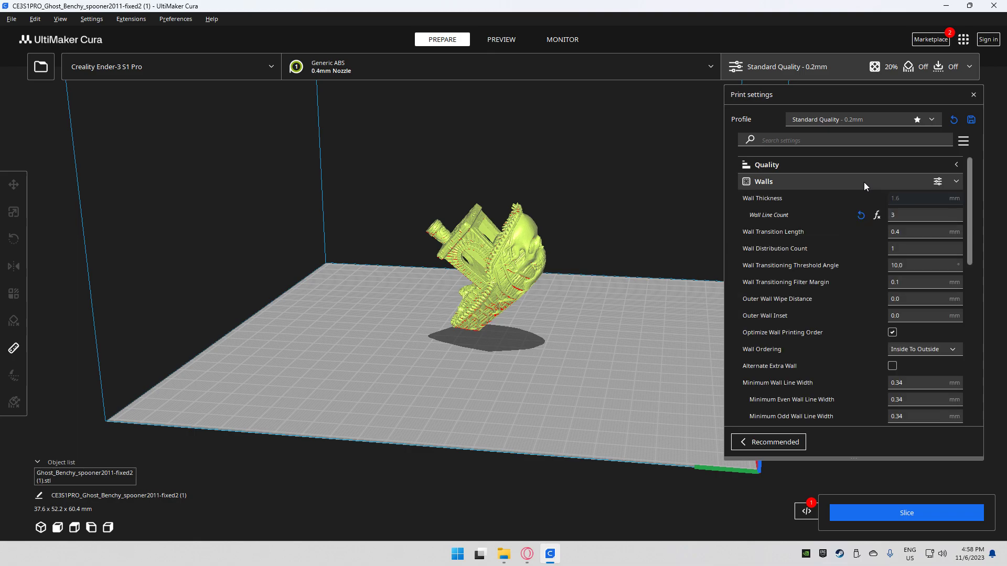
left_click(875, 167)
left_click(875, 167)
left_click(877, 179)
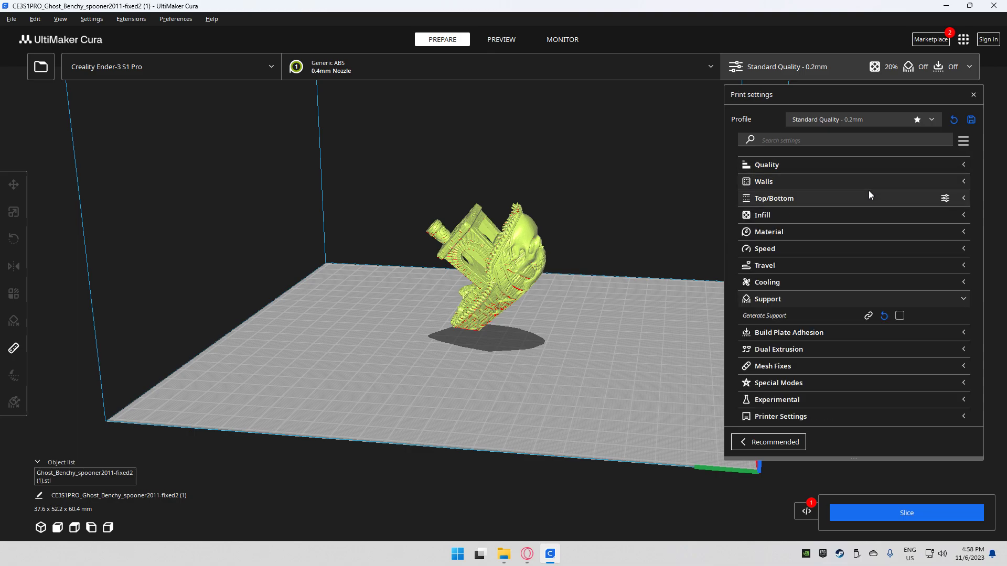
left_click(868, 198)
left_click(869, 198)
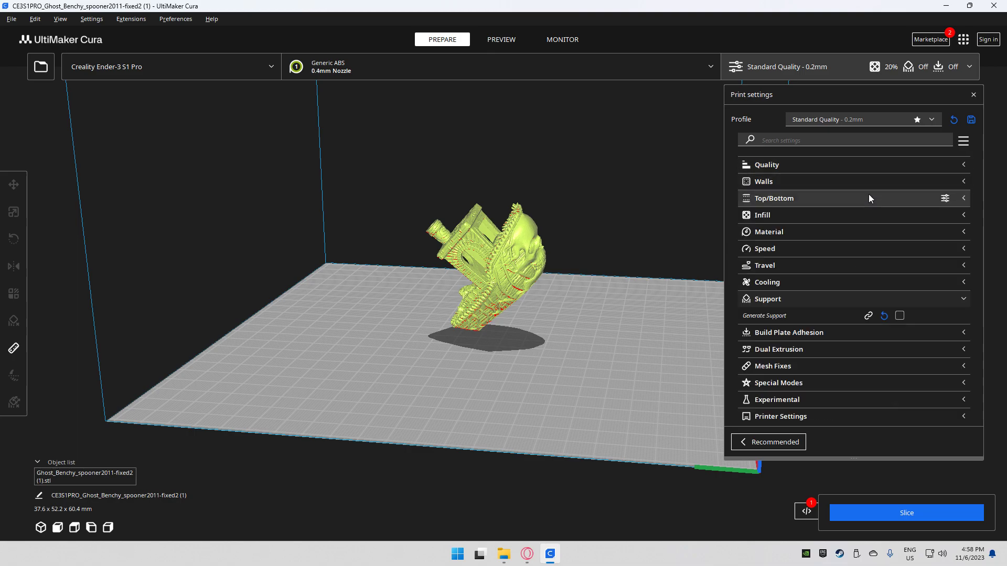
left_click(856, 211)
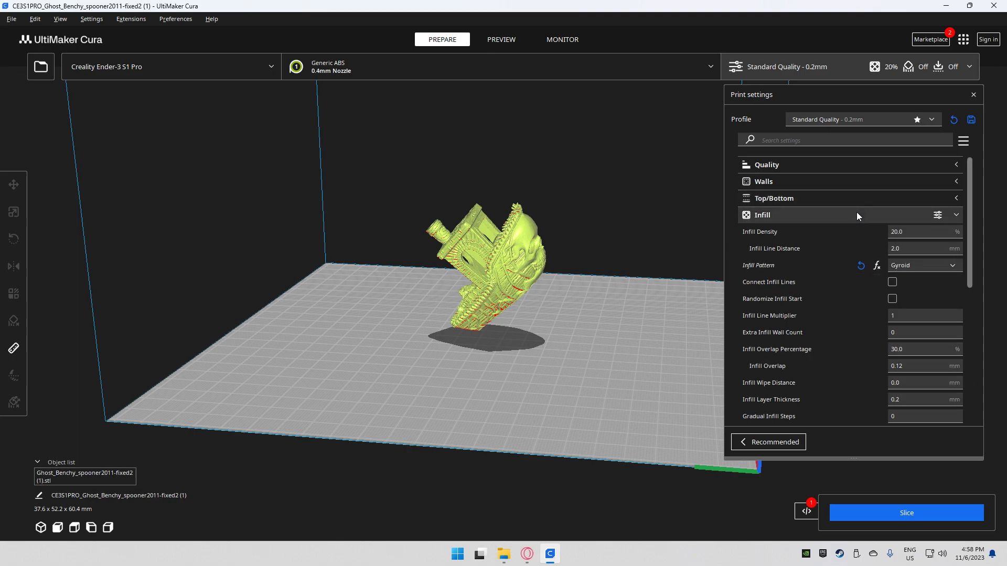
left_click(857, 214)
left_click(851, 232)
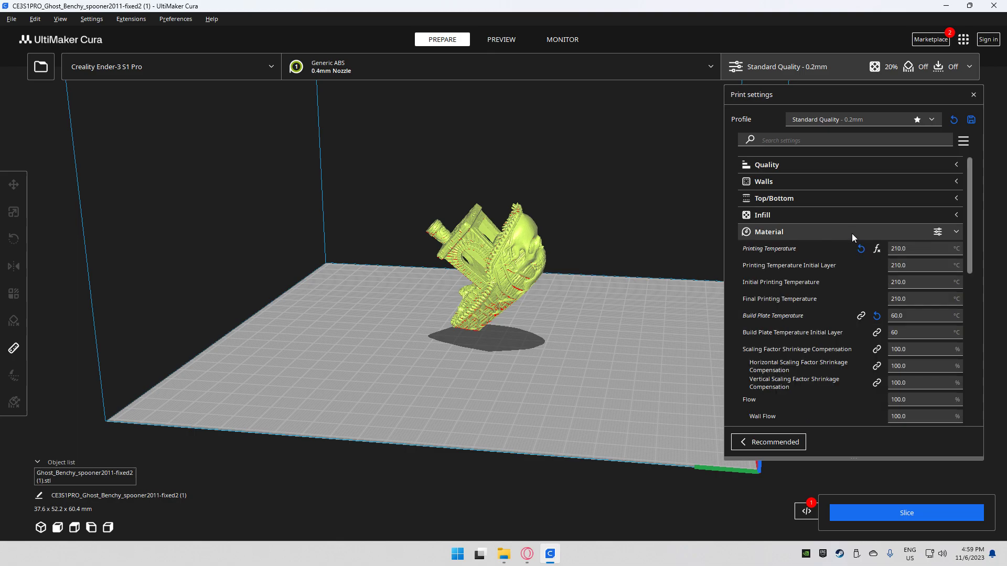
left_click(852, 234)
left_click(854, 246)
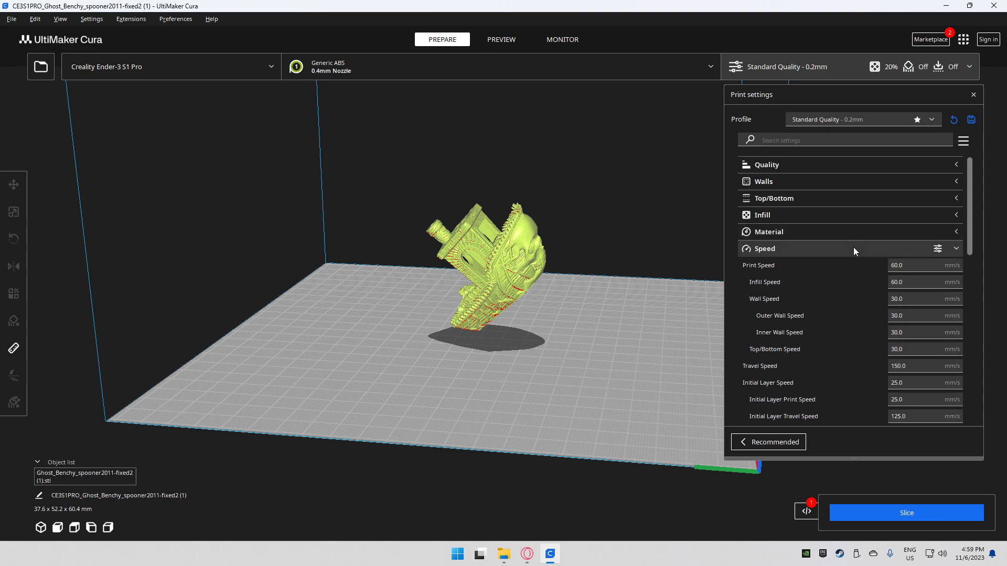
left_click(854, 249)
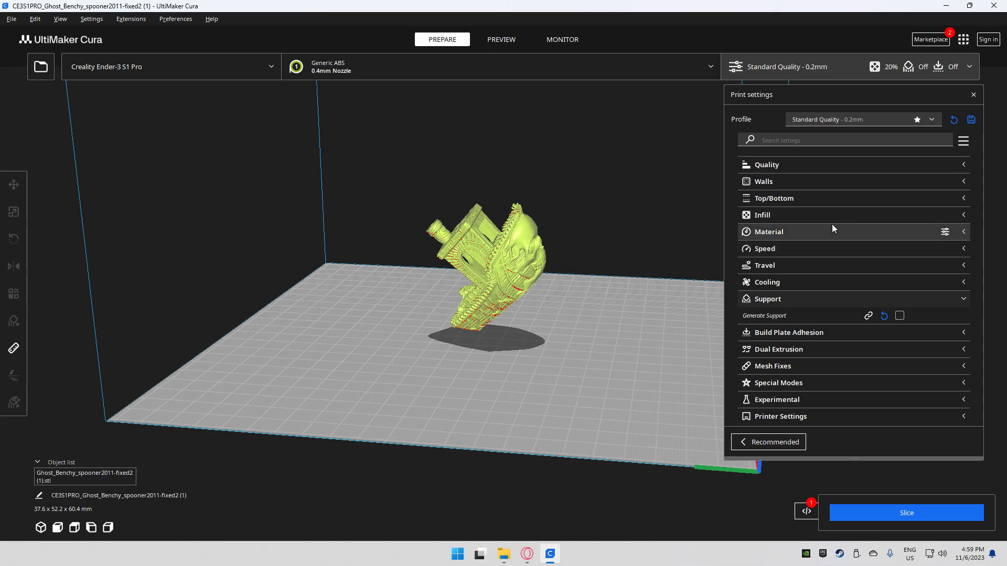
Enable Generate Support in the print settings and set Support Structure to Tree.
right_click_drag(569, 241, 756, 245)
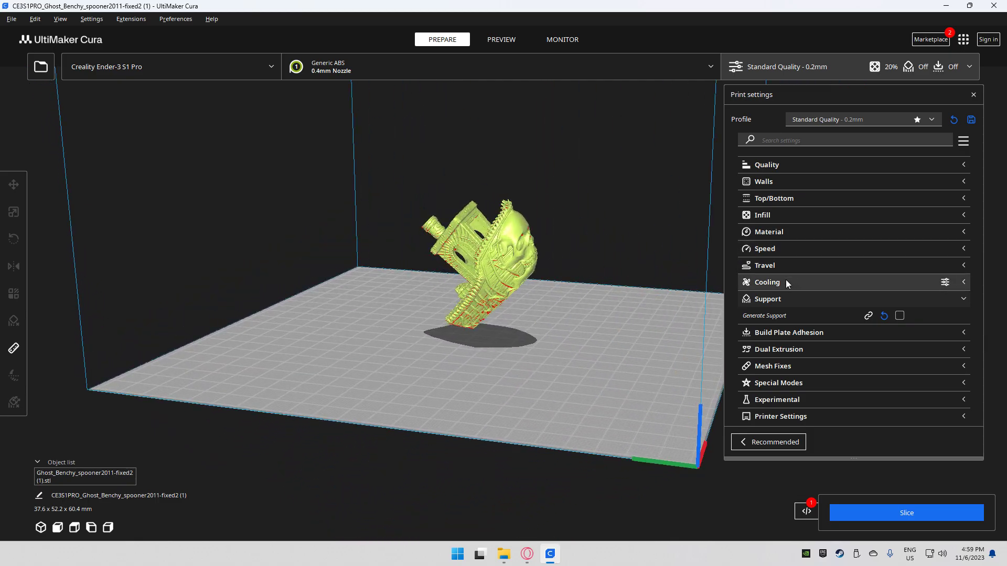
double_click(797, 299)
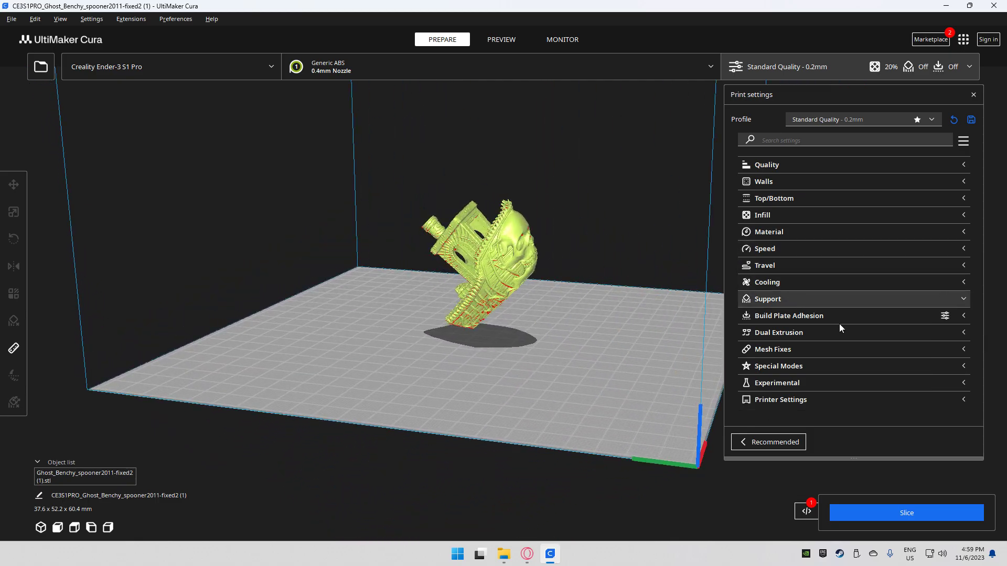
left_click(900, 316)
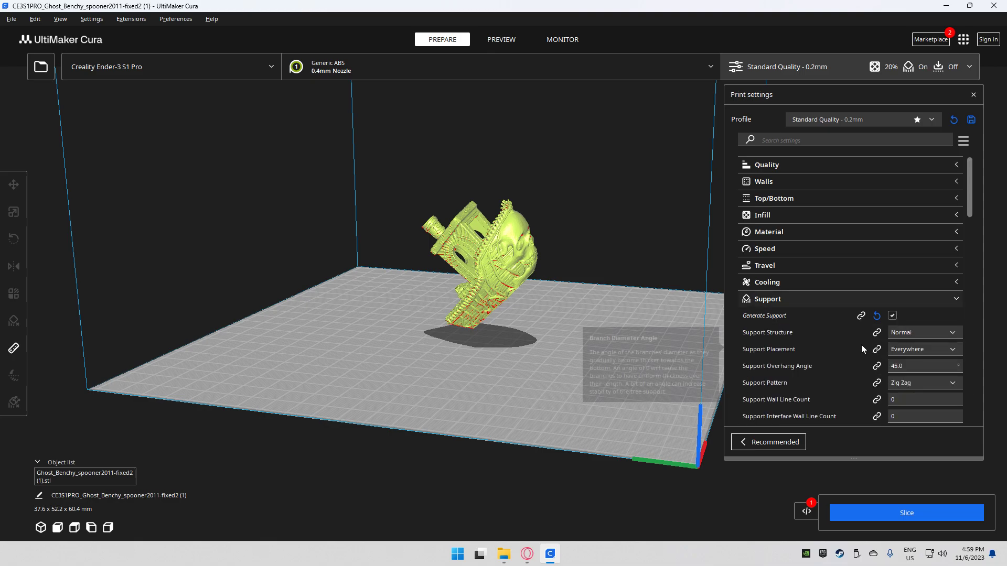
scroll(861, 345, "down", 2)
left_click(914, 294)
left_click(917, 320)
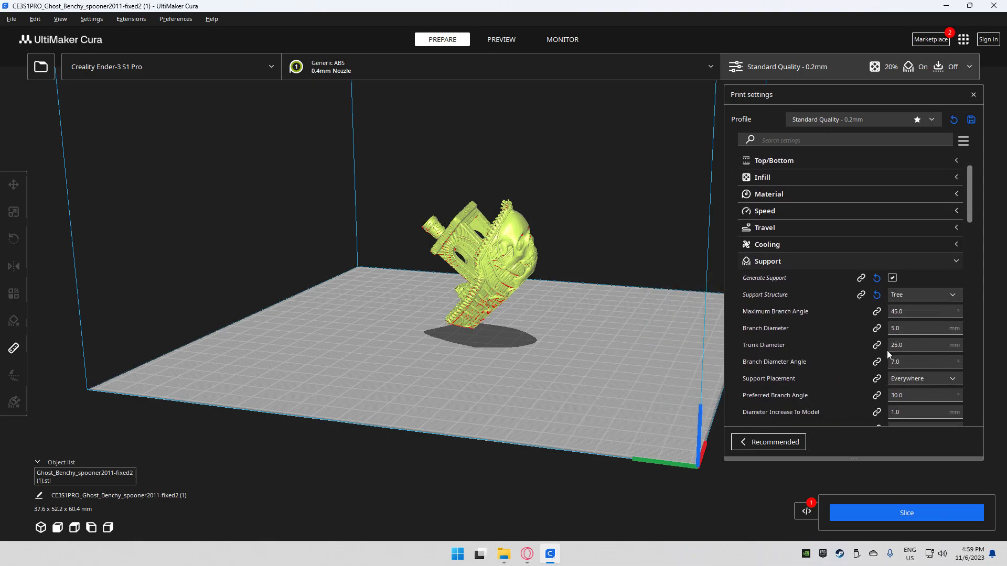
scroll(865, 350, "down", 2)
scroll(853, 310, "down", 4)
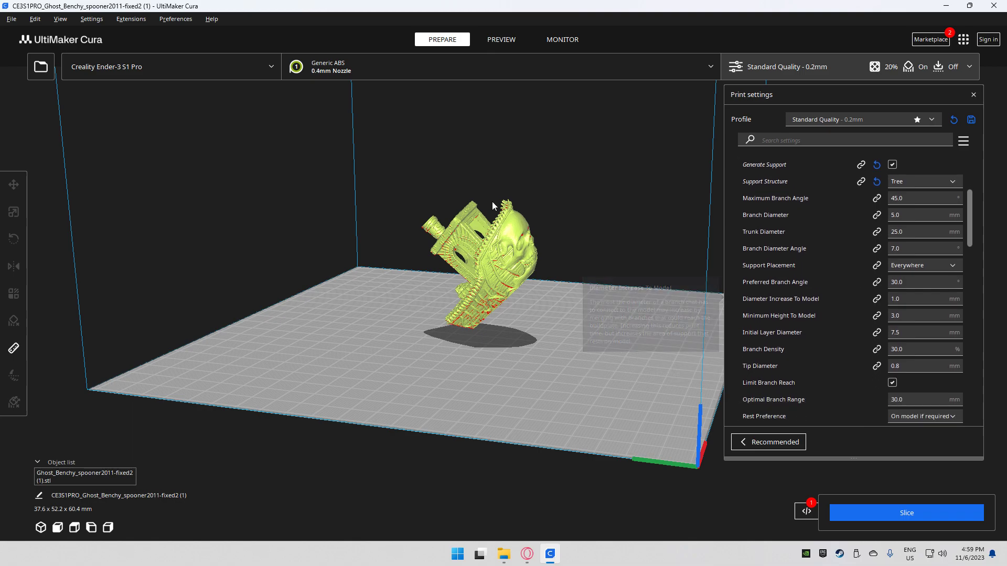
left_click(131, 19)
mouse_move(162, 92)
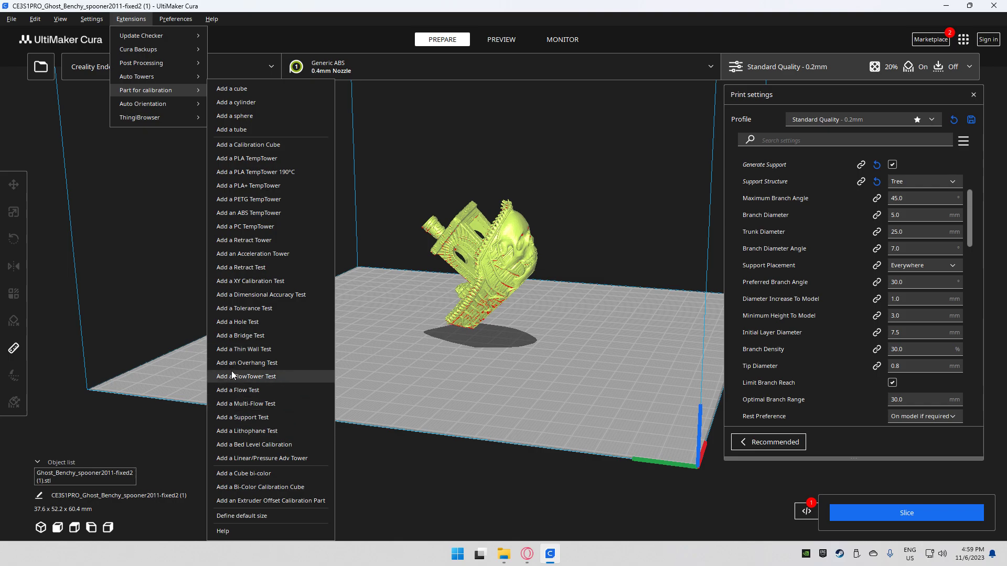
left_click(242, 349)
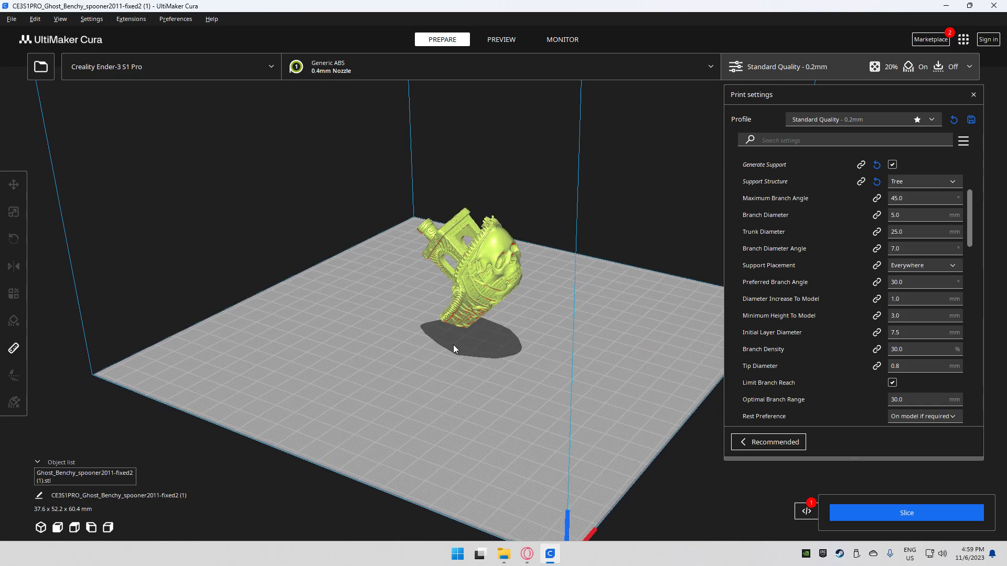
Set the tree support's Support Overhang Angle to 60°.
scroll(897, 257, "up", 2)
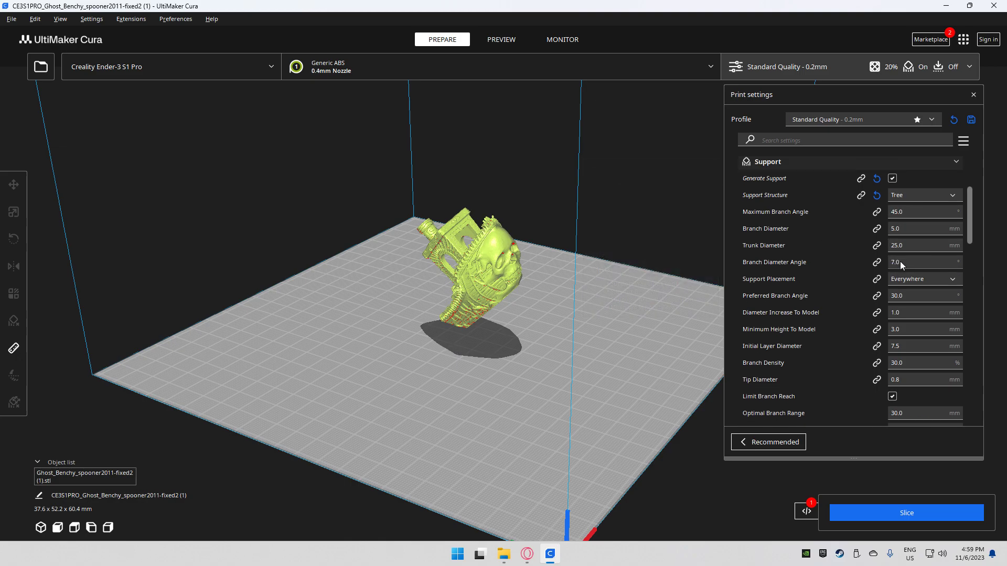
scroll(881, 294, "down", 2)
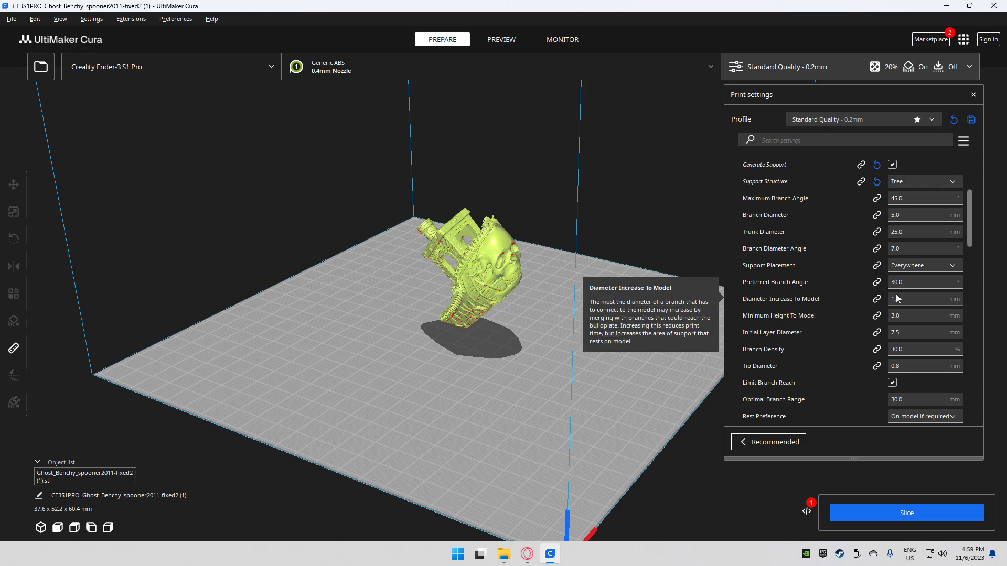
scroll(903, 340, "down", 3)
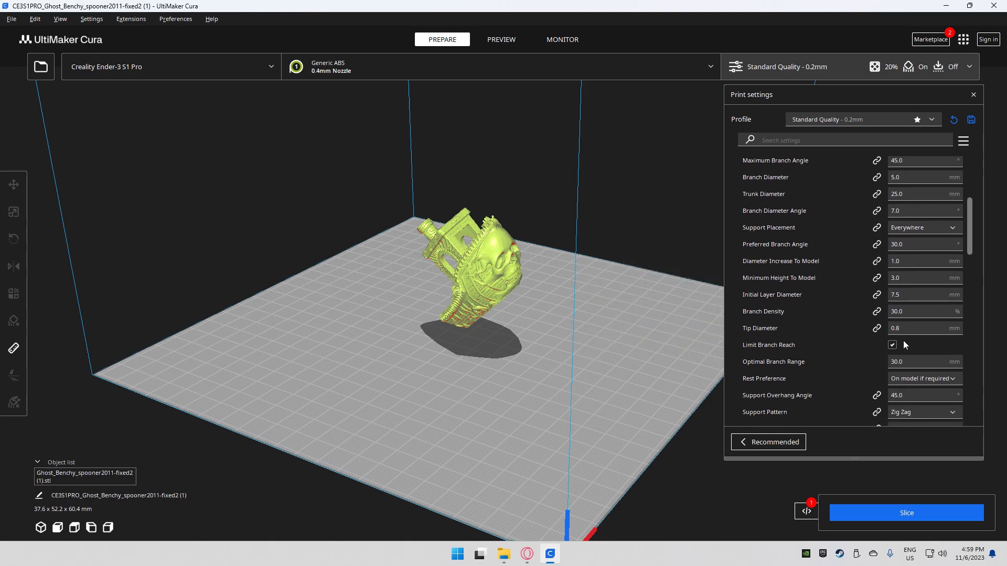
left_click(883, 357)
type("60")
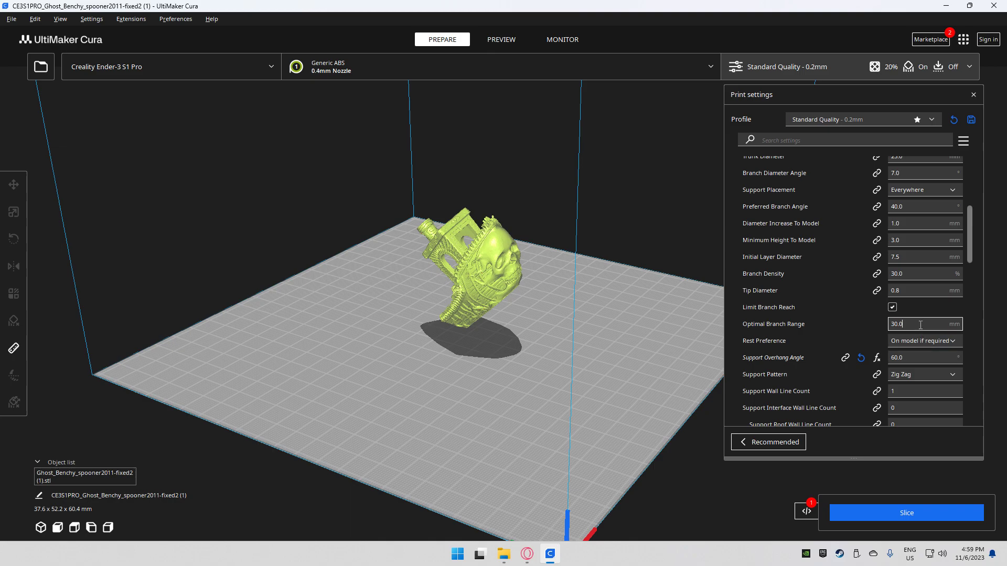
scroll(928, 338, "up", 2)
scroll(927, 341, "up", 2)
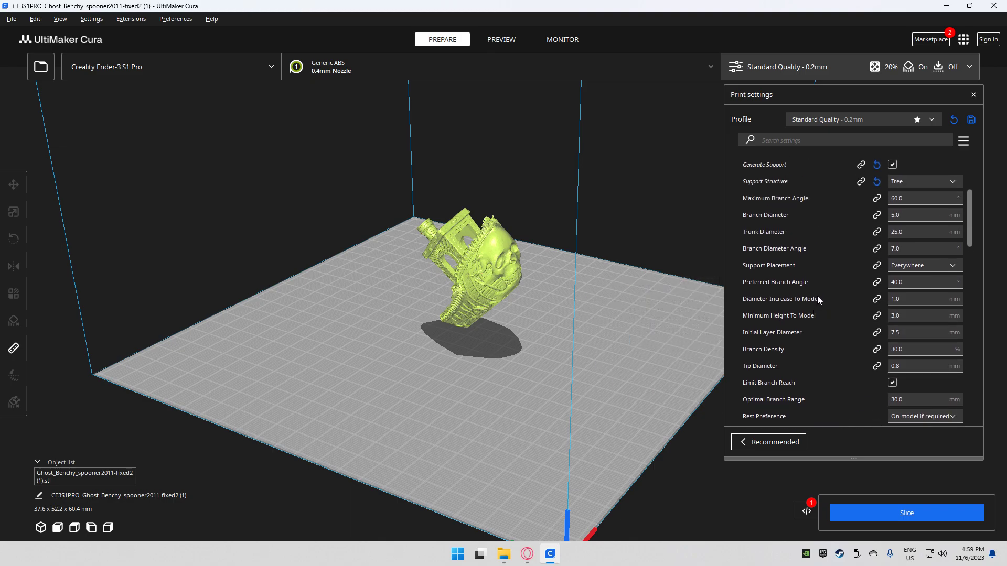
mouse_move(820, 287)
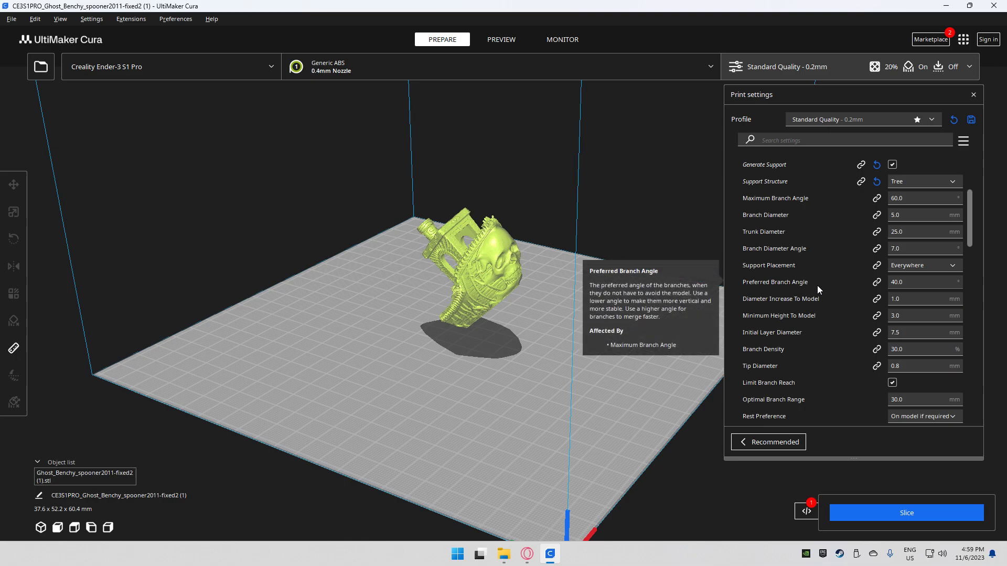
Slice the tilted Benchy model with tree supports and switch to the layer preview.
right_click_drag(594, 244, 881, 262)
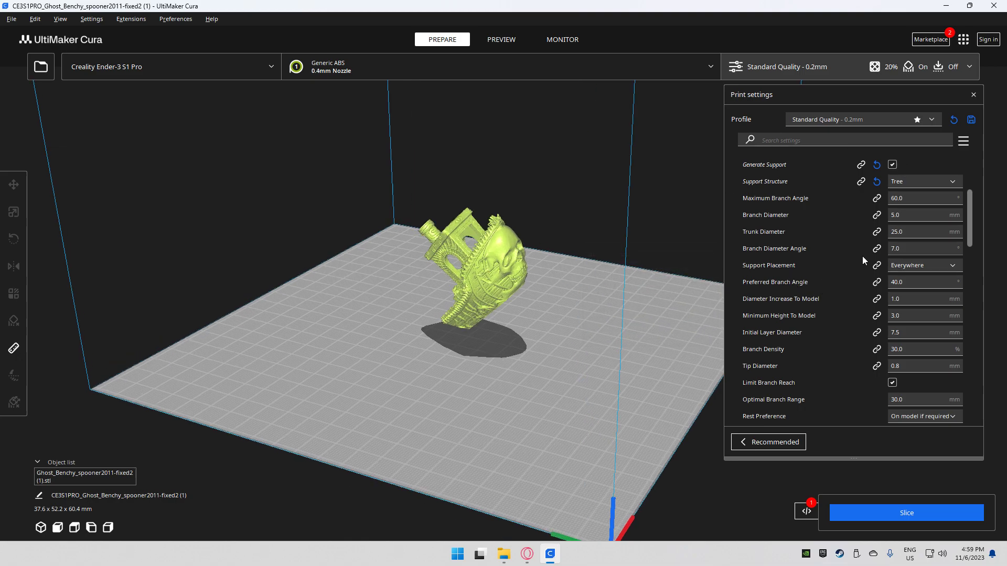
scroll(609, 380, "up", 1)
scroll(874, 358, "down", 2)
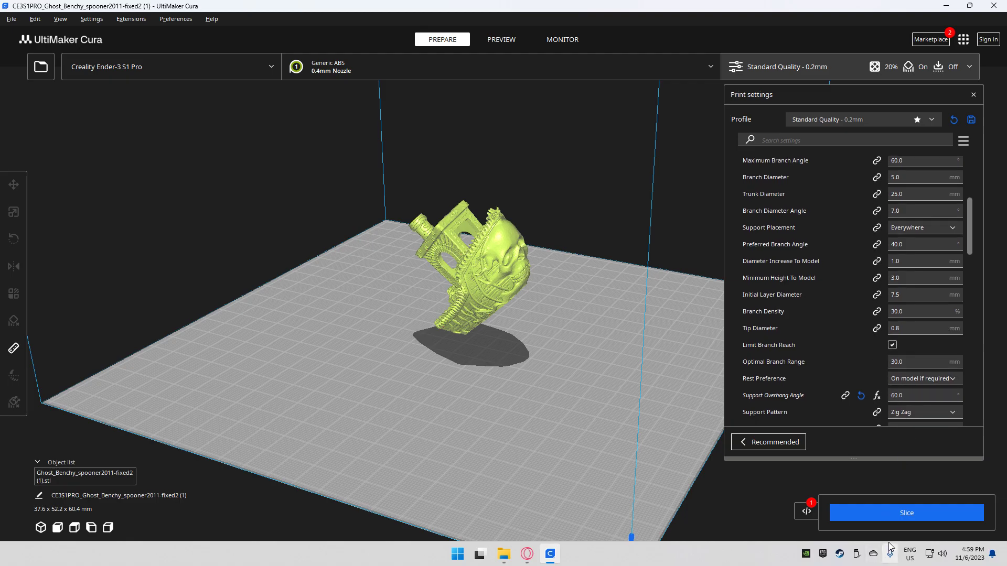
left_click(885, 513)
scroll(842, 370, "down", 1)
right_click_drag(572, 338, 588, 304)
left_click(508, 47)
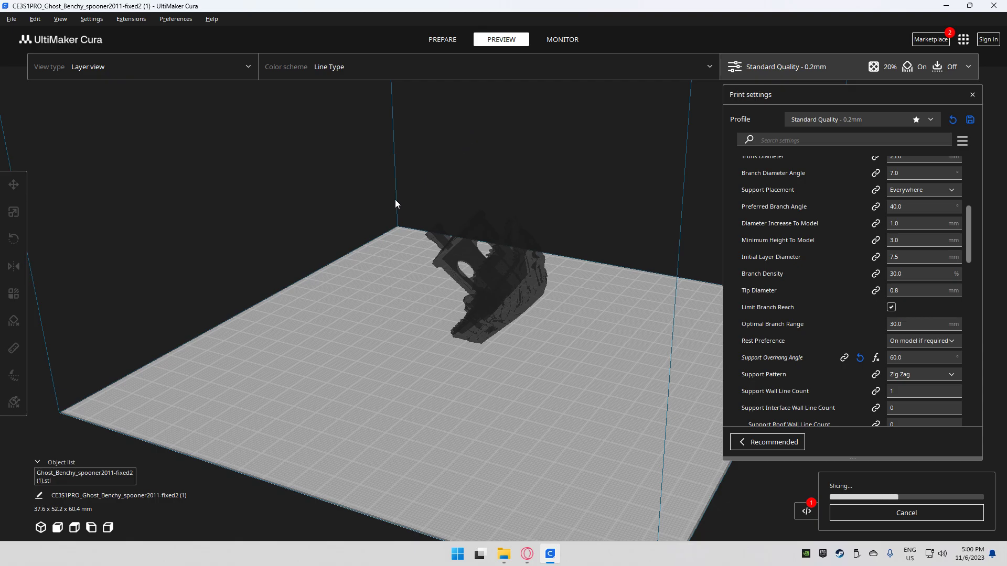
Examine the tree supports around the sliced Benchy model from several angles with all layers shown.
right_click_drag(467, 329, 577, 373)
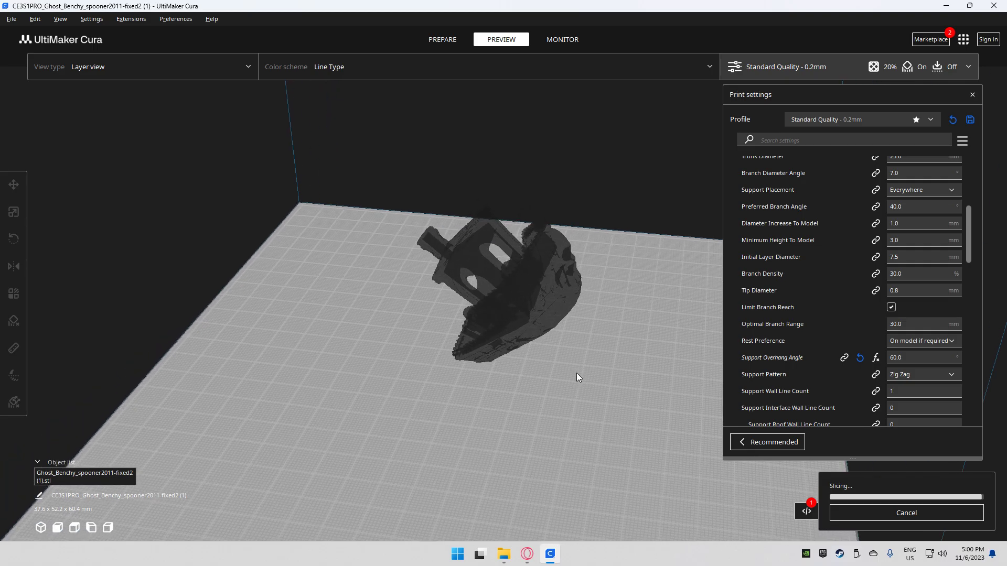
right_click_drag(578, 276, 682, 310)
mouse_move(995, 162)
left_mouse_down()
mouse_move(996, 376)
mouse_move(995, 162)
left_mouse_up()
right_click_drag(534, 259, 504, 299)
scroll(811, 283, "up", 3)
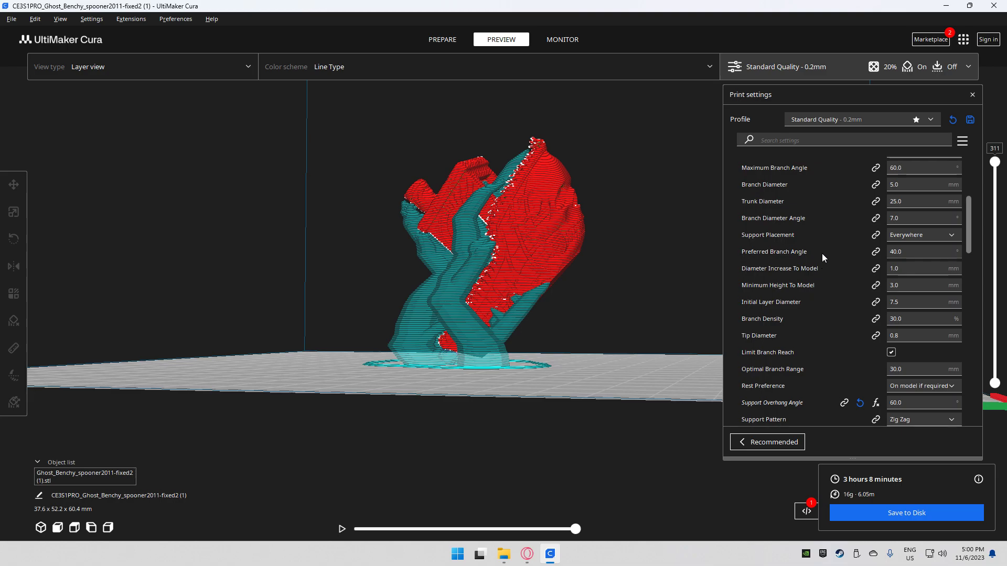
Set the tree support's Maximum Branch Angle to 45°.
mouse_move(750, 269)
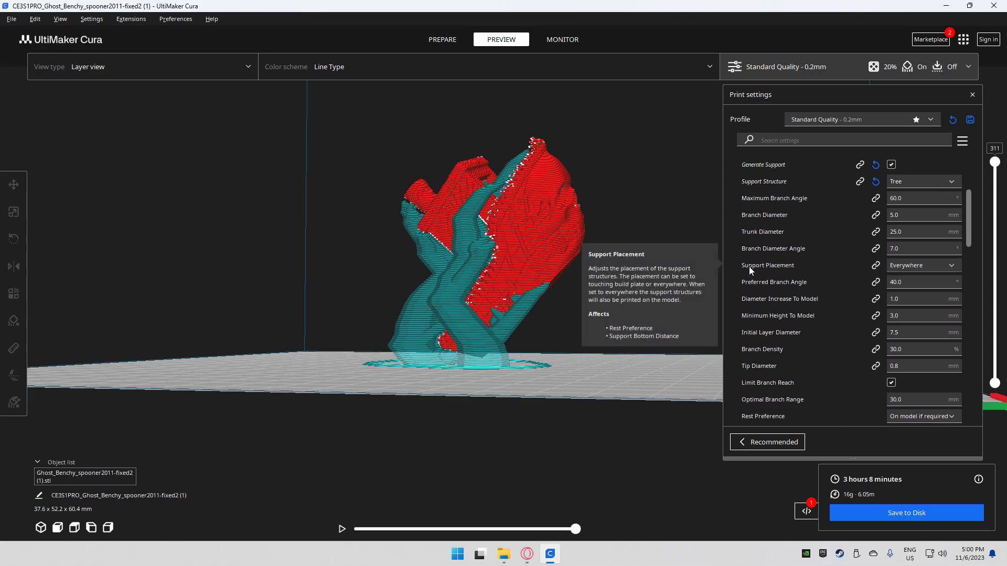
left_click(913, 198)
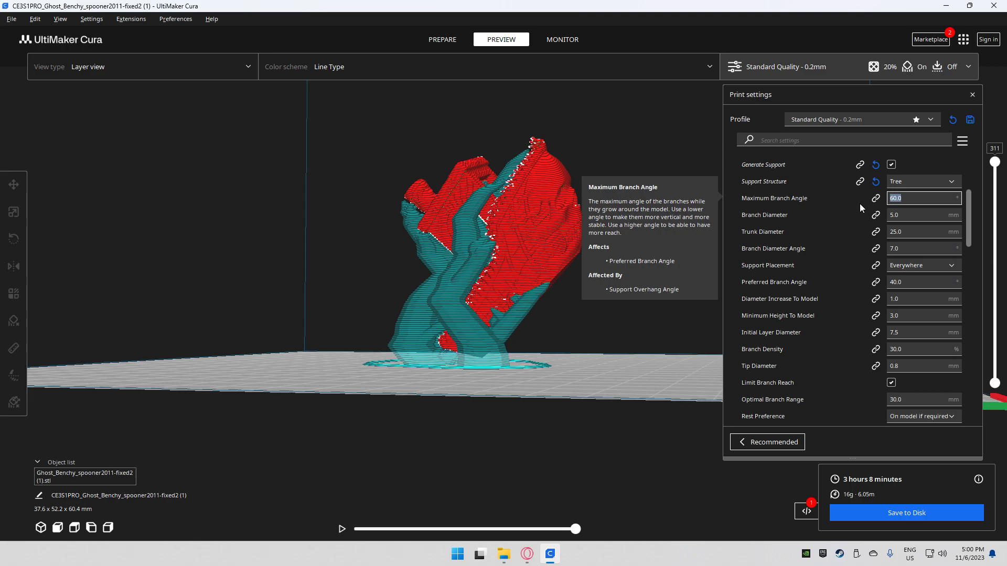
right_click_drag(694, 236, 681, 354)
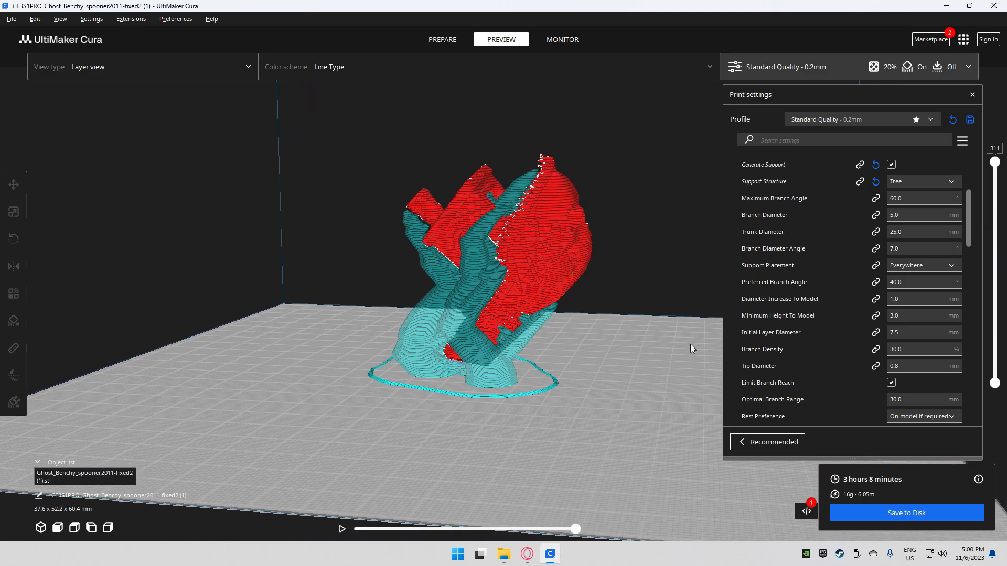
left_click_drag(911, 198, 861, 199)
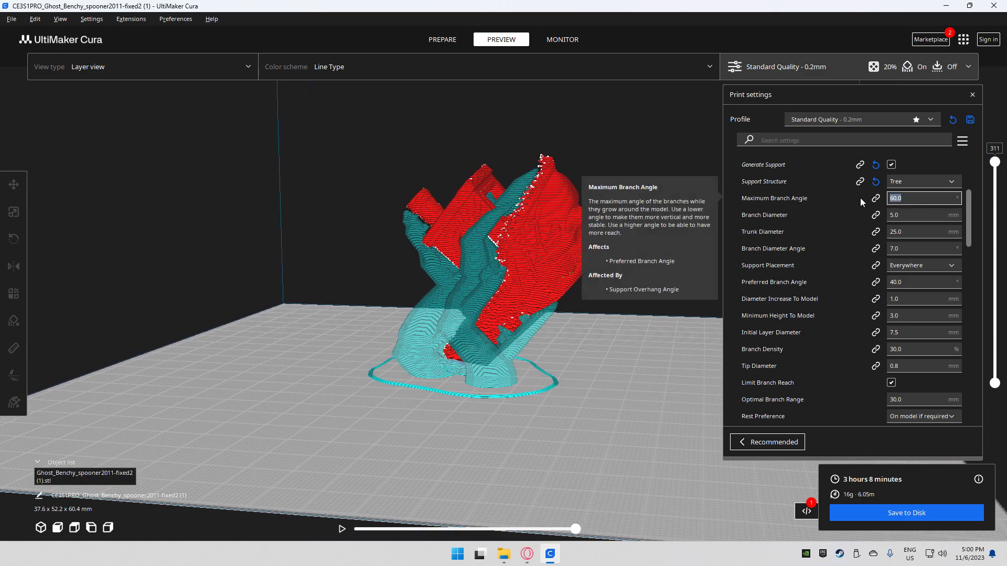
type("45")
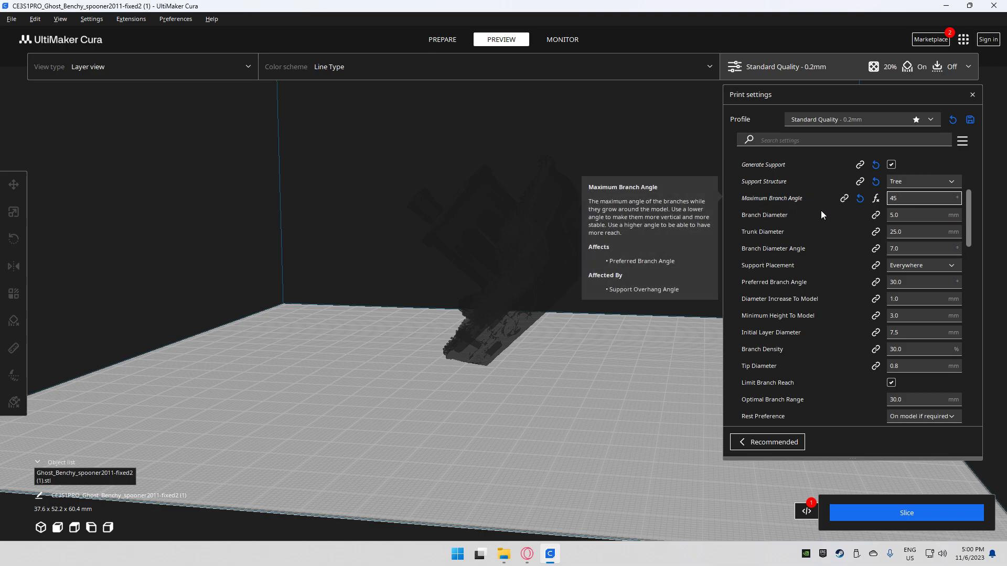
key("Tab")
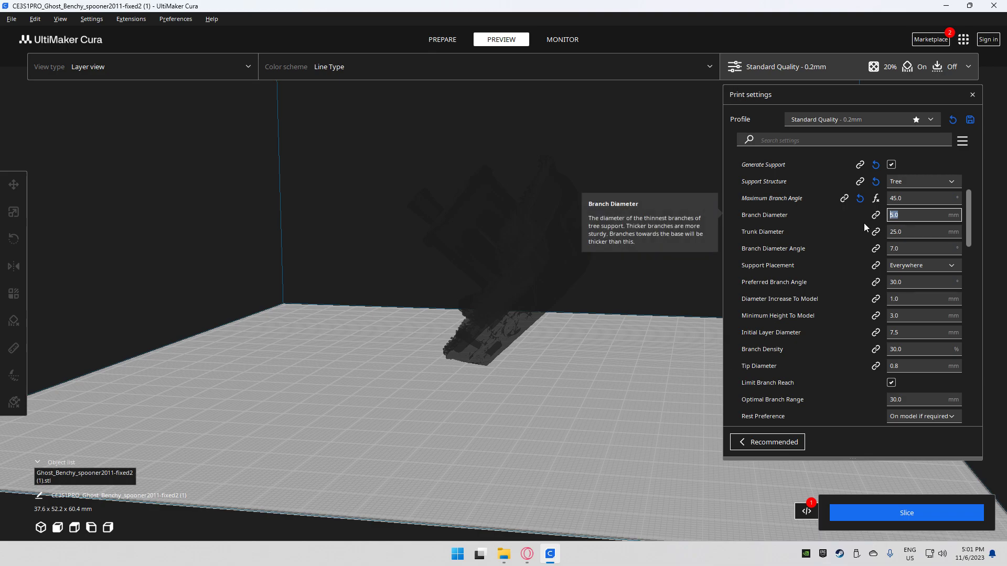
Set the tree support's Branch Diameter to 2 mm.
left_click(915, 215)
double_click(916, 216)
type("2")
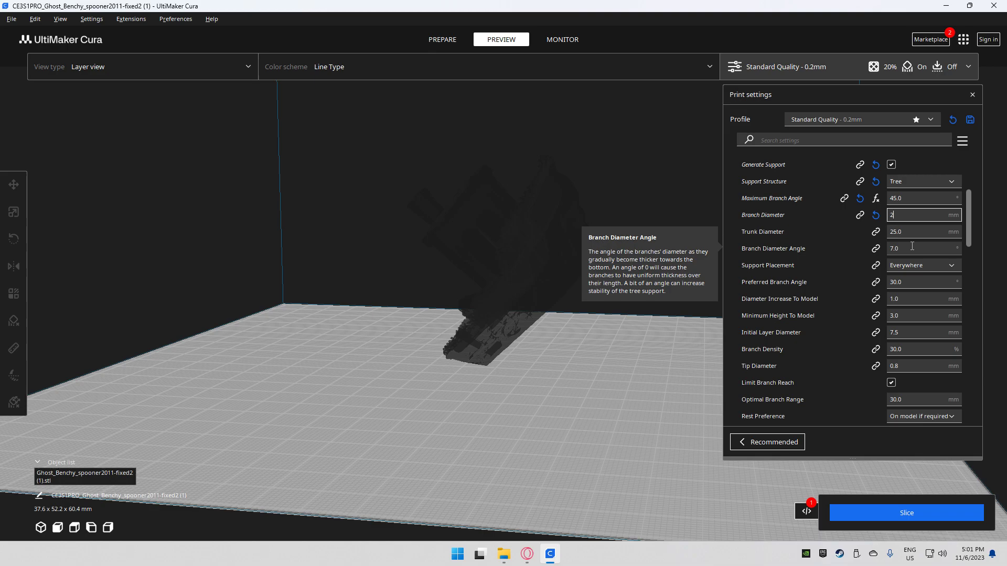
Set the tree support's Trunk Diameter to 20 mm and its Branch Diameter Angle to 5°.
scroll(504, 279, "up", 4)
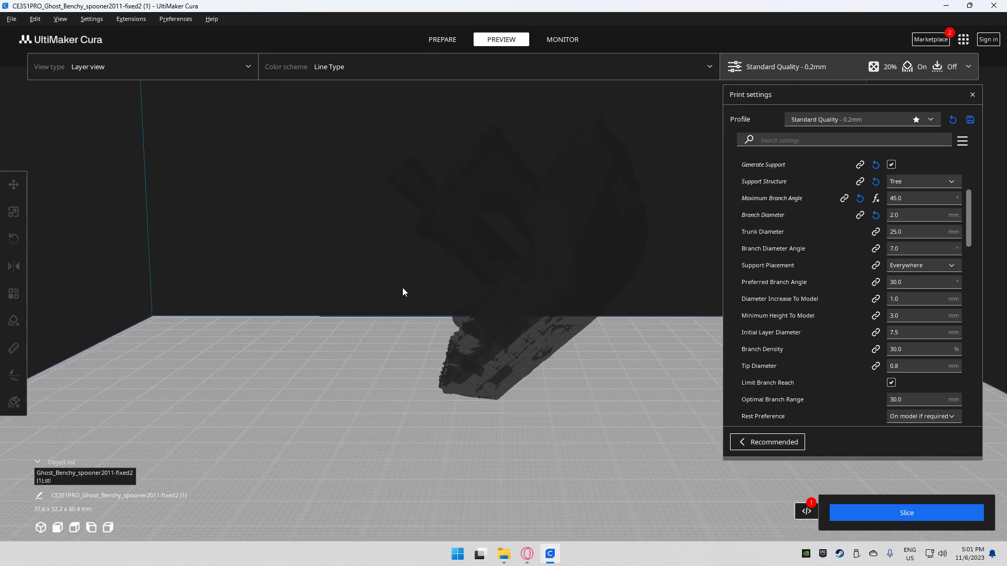
scroll(485, 291, "up", 1)
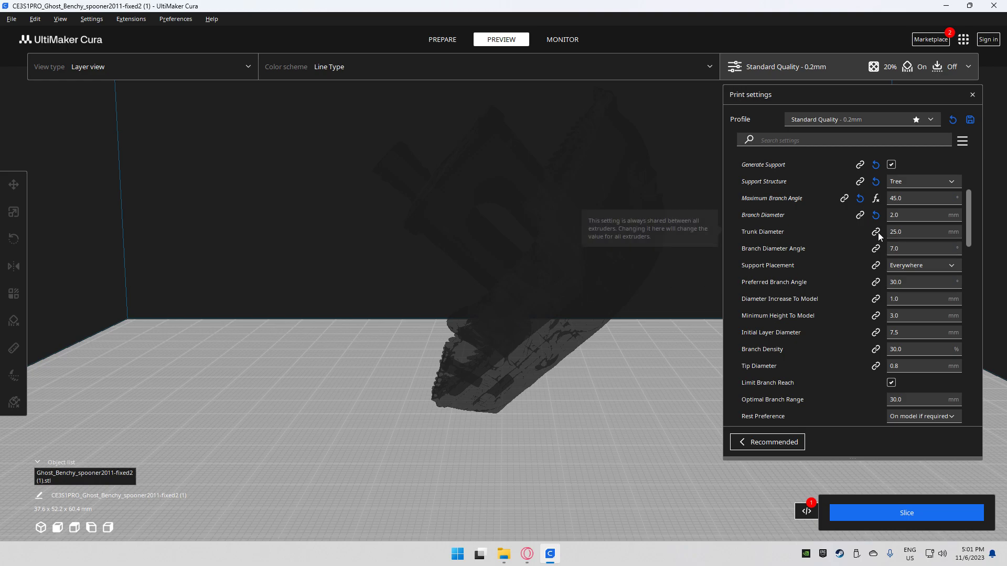
left_click_drag(915, 228, 860, 228)
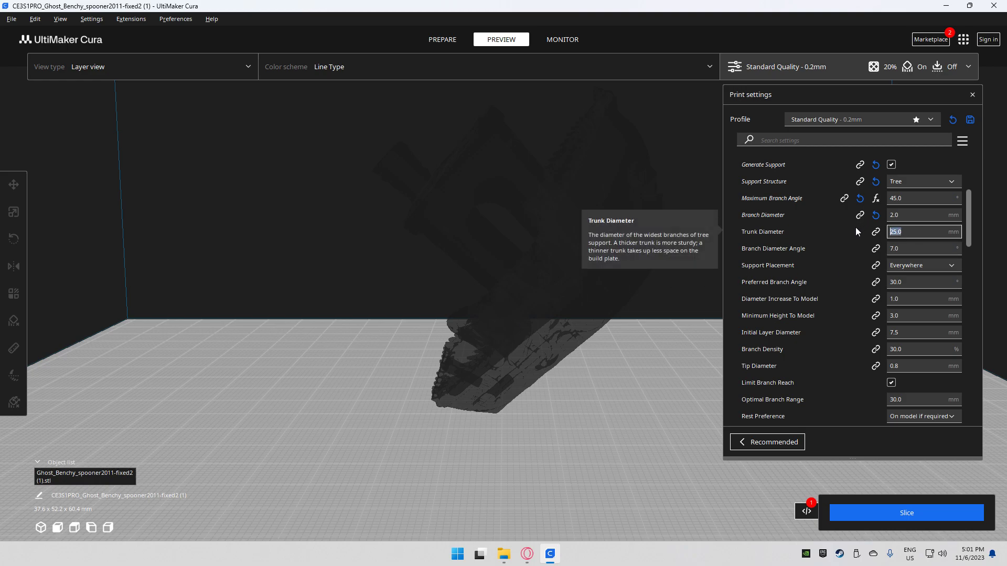
type("20")
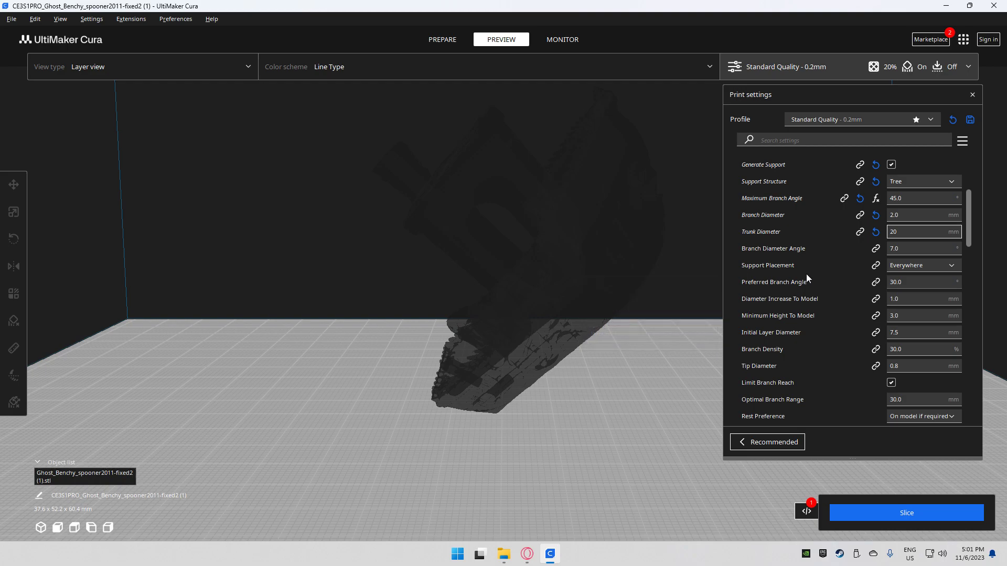
key("Tab")
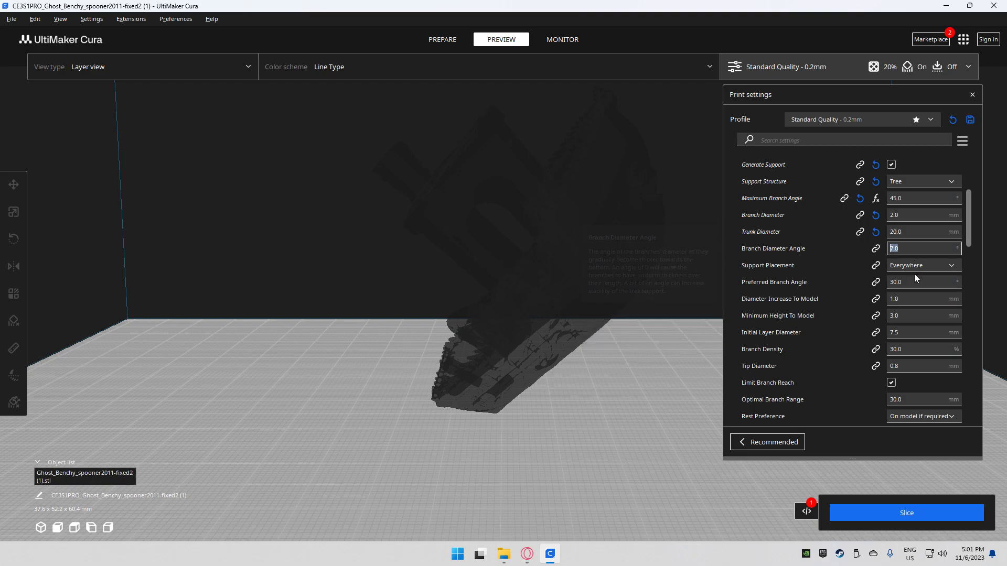
type("5")
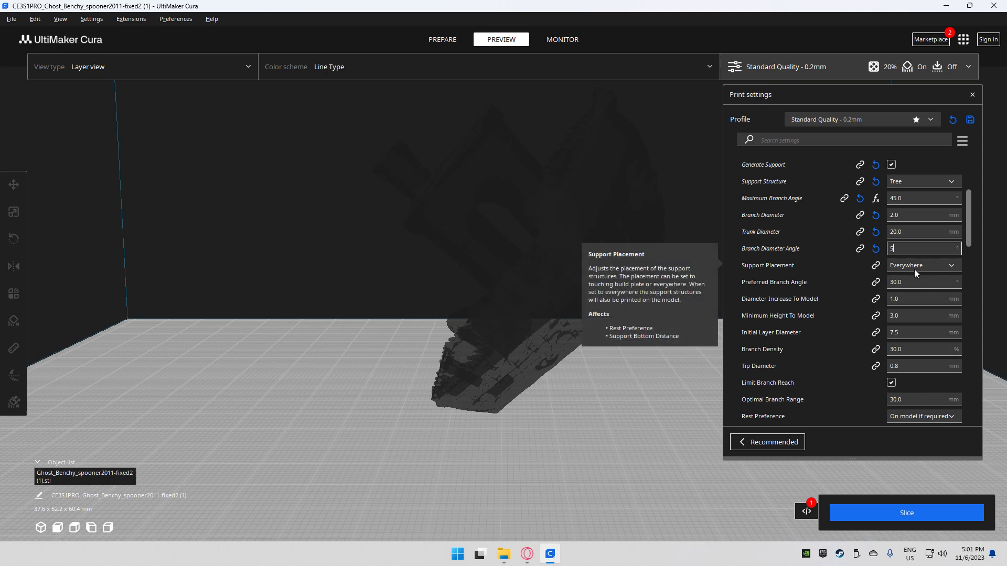
Examine the Support Placement choices and the tree support's branch angle, diameter increase, minimum height, initial layer diameter and branch density settings.
left_click(912, 284)
left_click(917, 268)
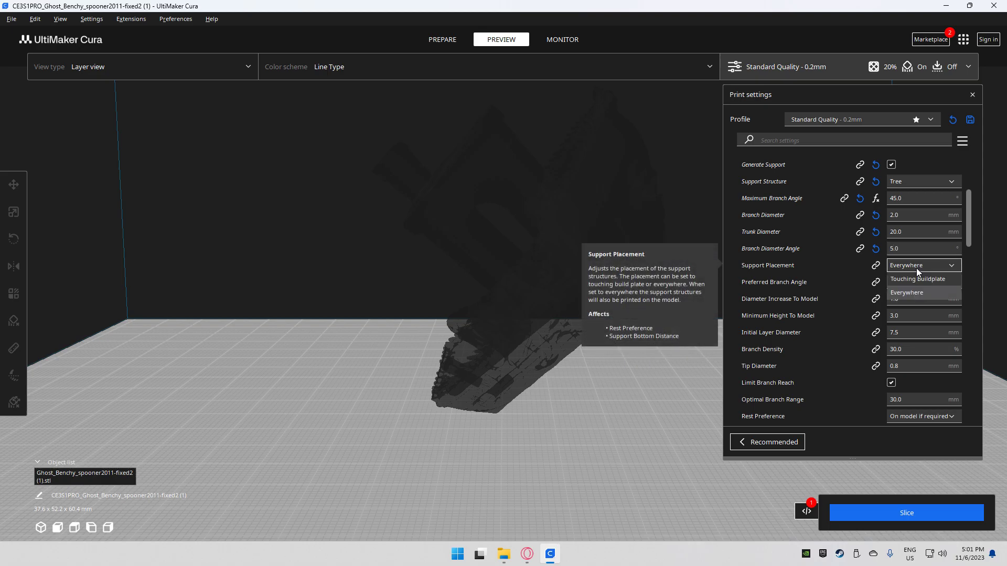
left_click(918, 267)
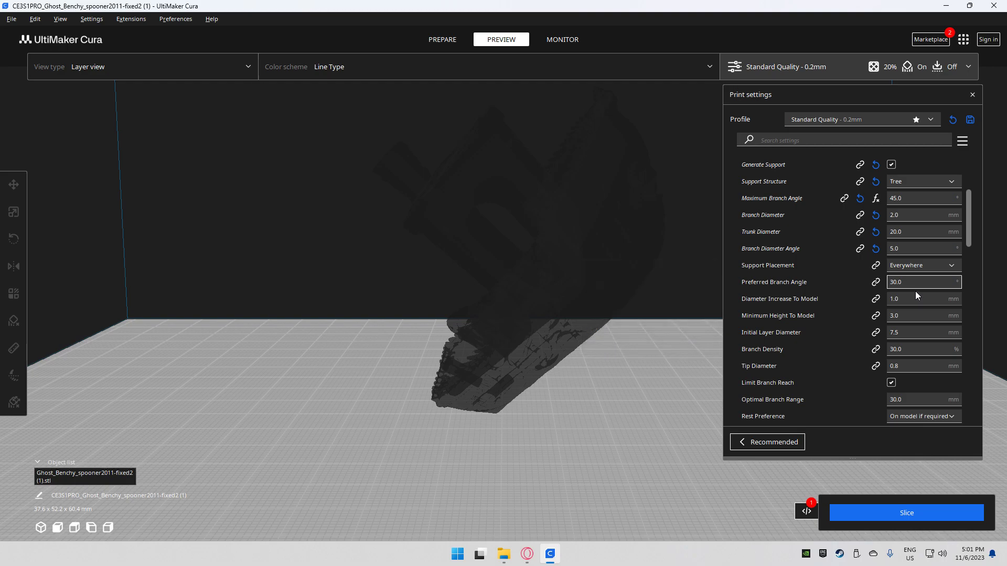
left_click(917, 297)
double_click(911, 202)
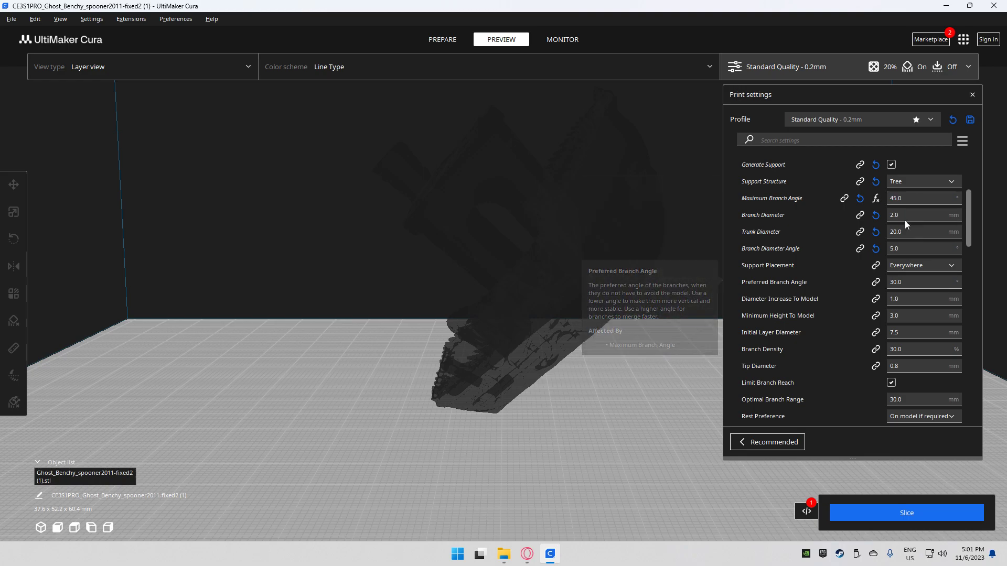
left_click(913, 202)
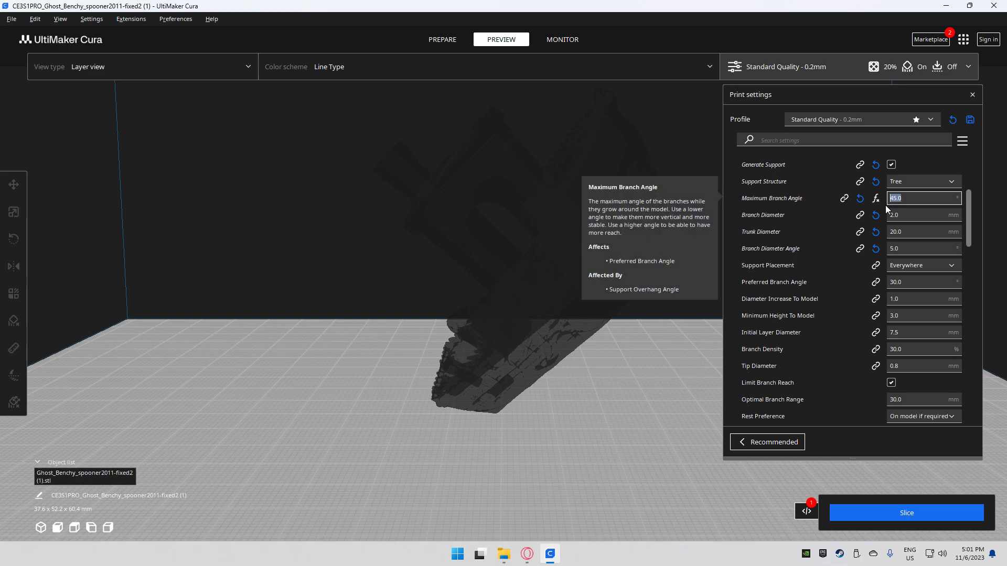
left_click(908, 283)
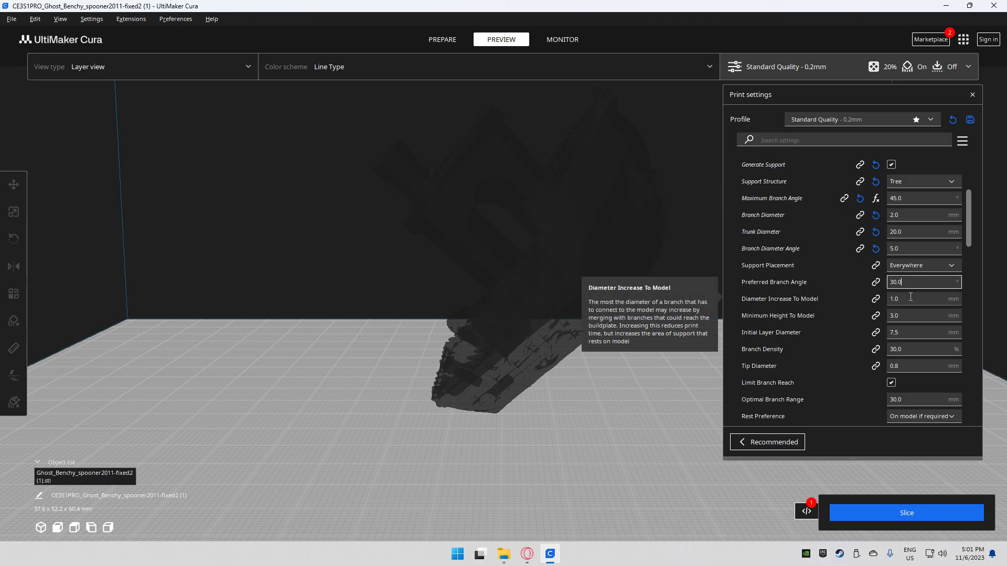
left_click(915, 299)
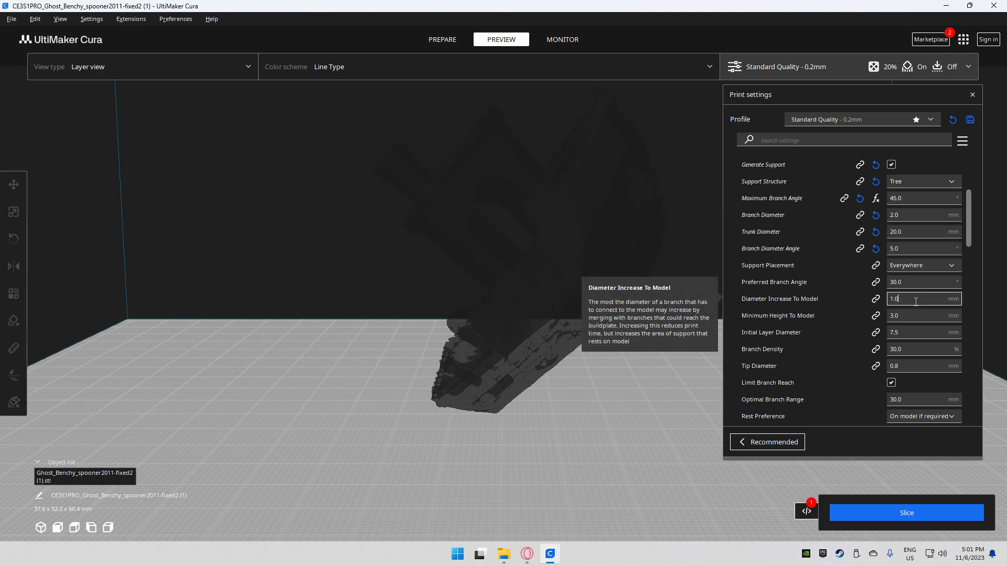
scroll(913, 311, "down", 2)
left_click(913, 279)
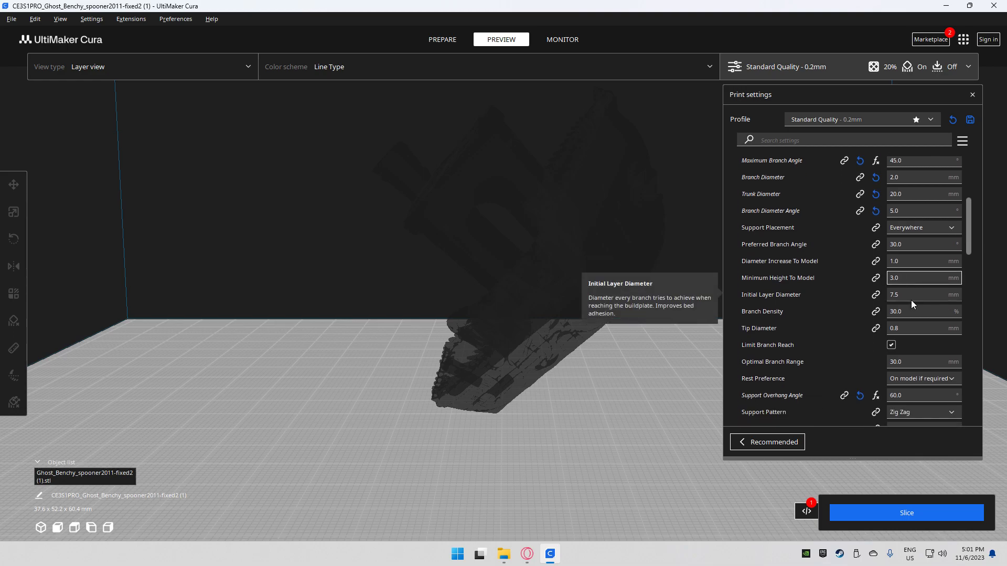
scroll(911, 300, "down", 2)
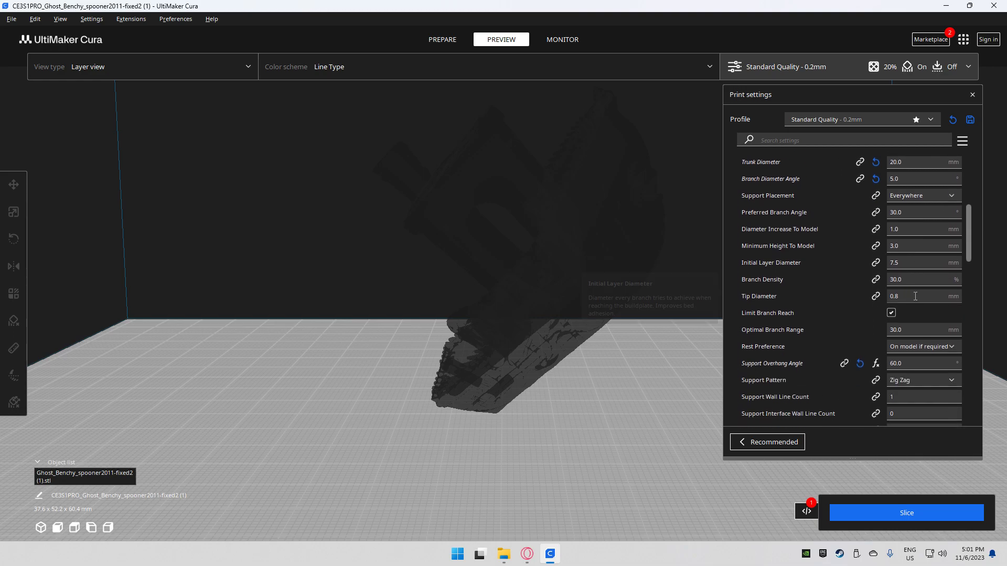
left_click(913, 260)
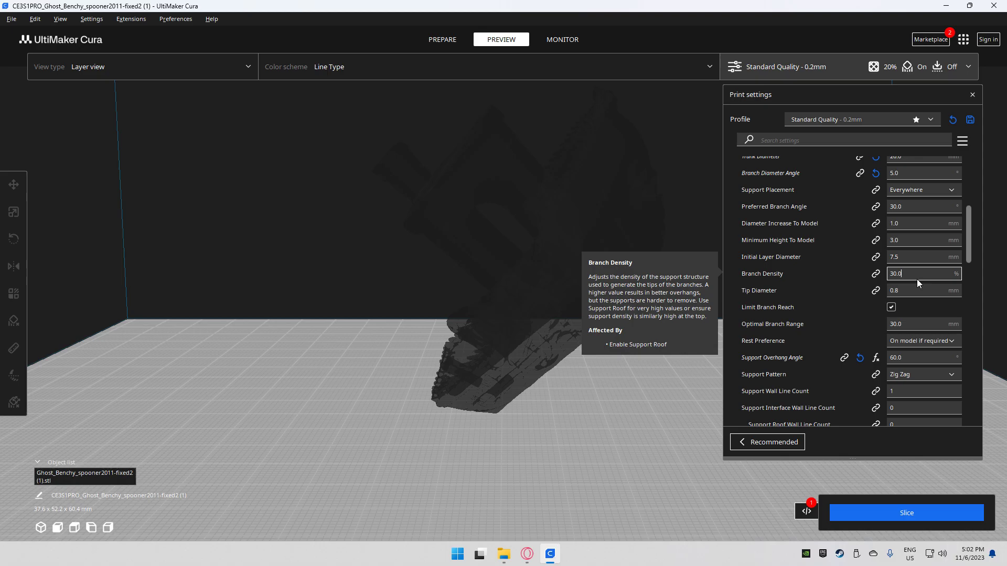
left_click_drag(882, 273, 902, 273)
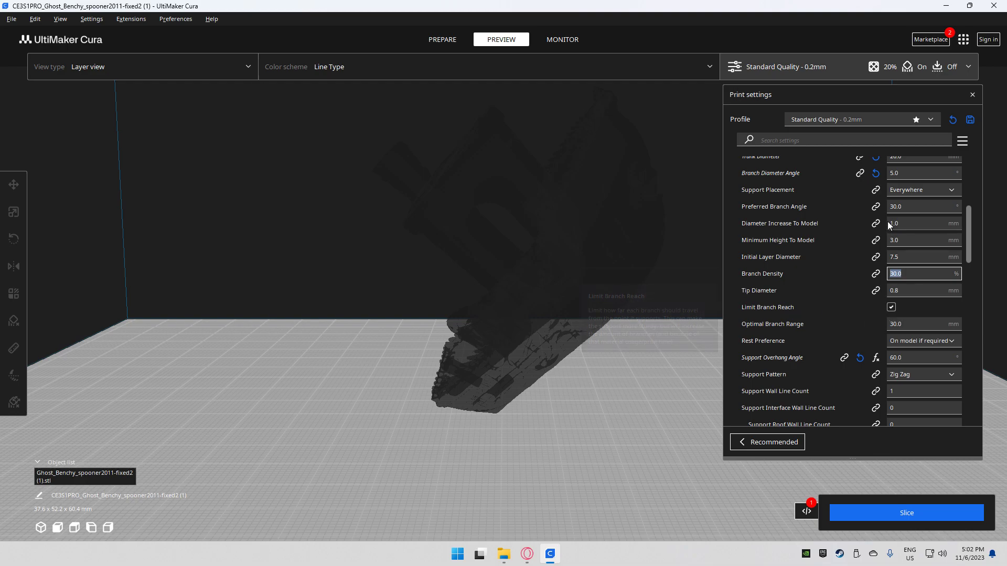
Check the setting visibility presets, then review the Optimal Branch Range and Rest Preference settings.
scroll(884, 304, "up", 5)
left_click(963, 141)
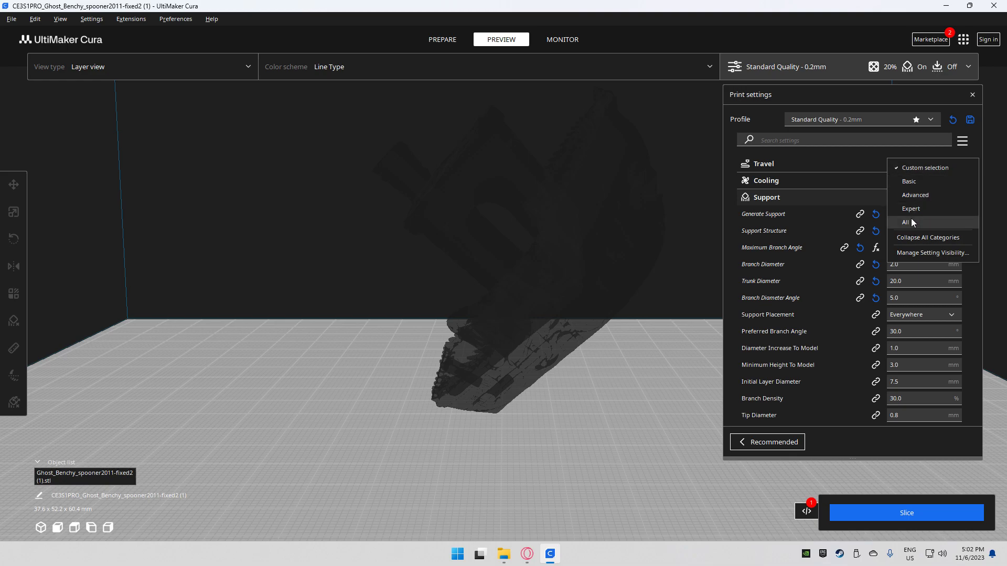
left_click(978, 144)
scroll(911, 307, "down", 4)
scroll(906, 295, "down", 3)
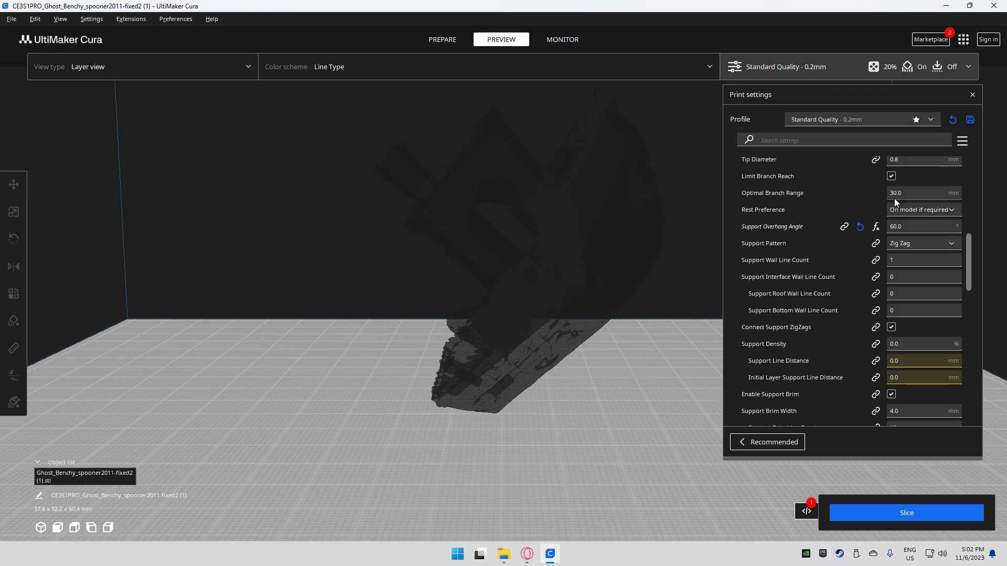
mouse_move(785, 193)
left_click(914, 210)
left_click(914, 210)
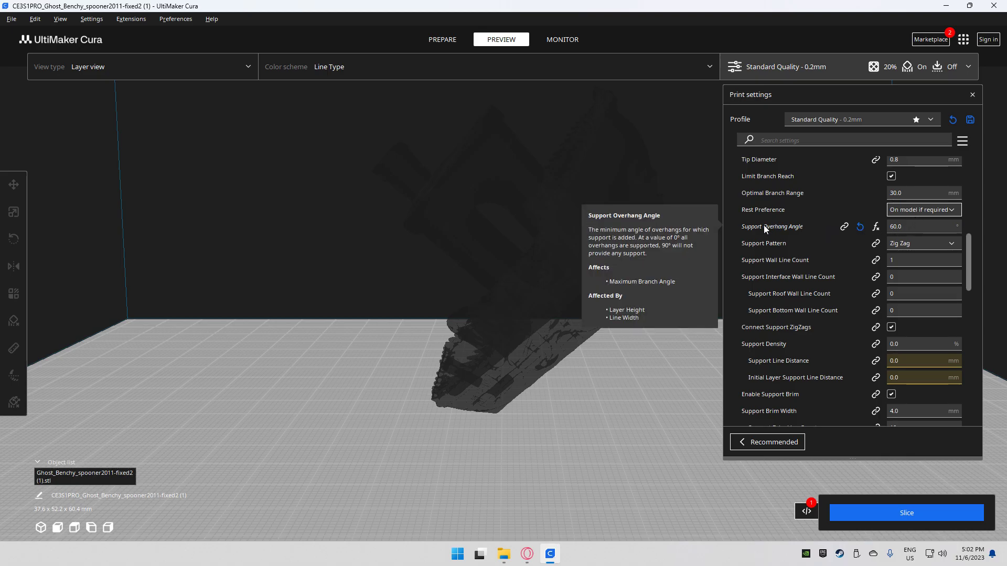
Change the Support Pattern to Grid.
left_click(917, 241)
left_click(917, 241)
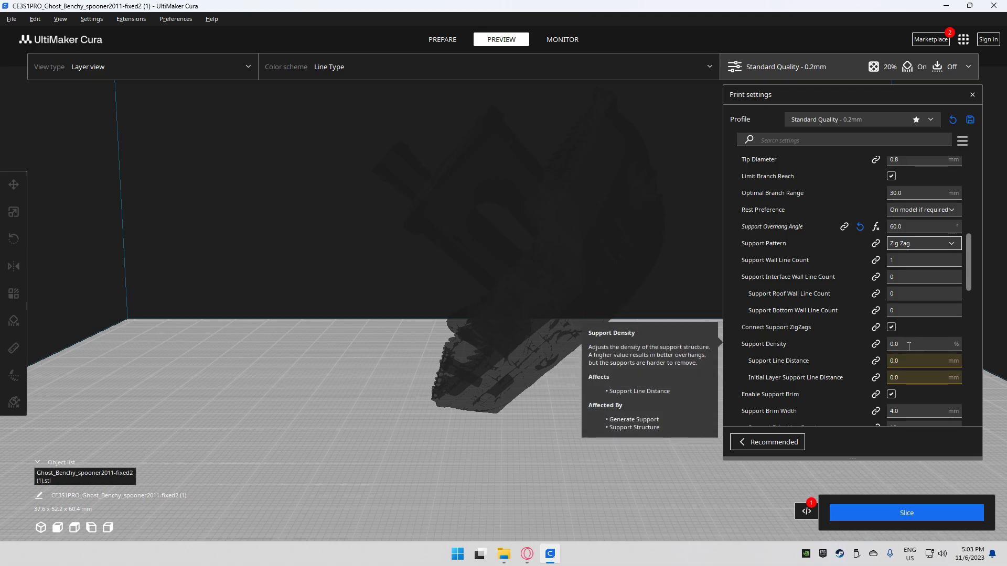
left_click(921, 244)
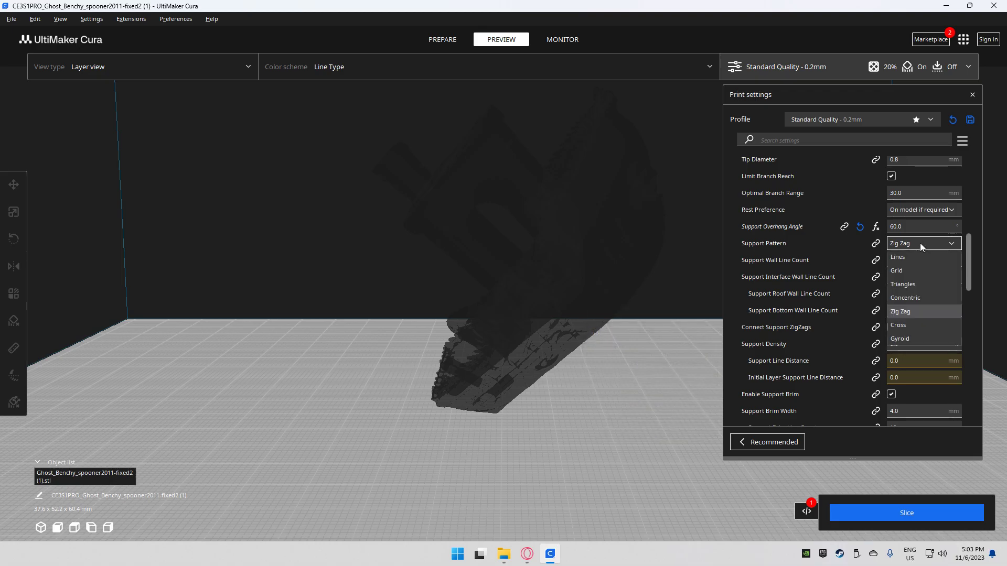
left_click(907, 271)
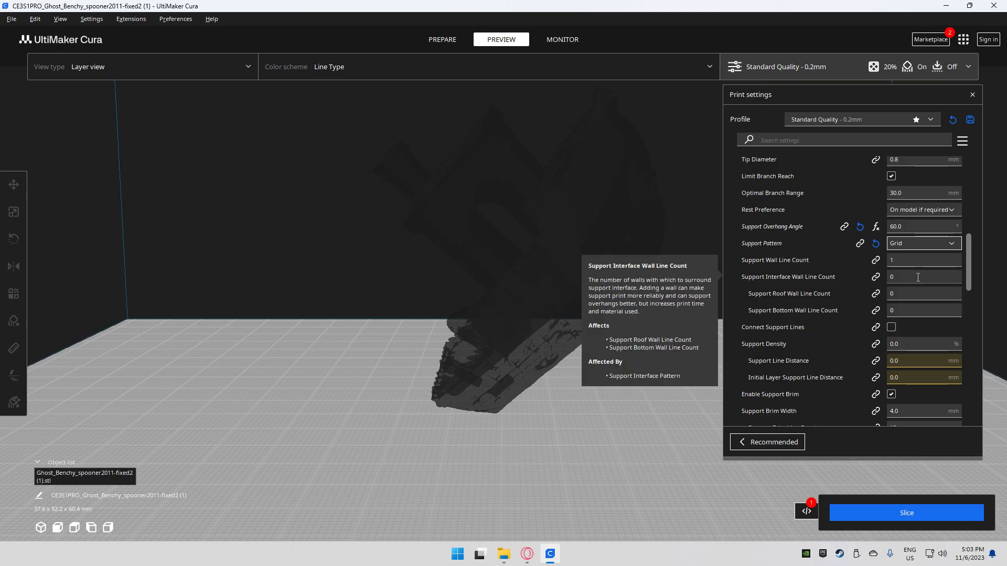
Set the Support Brim Width to 20 mm.
scroll(895, 257, "down", 5)
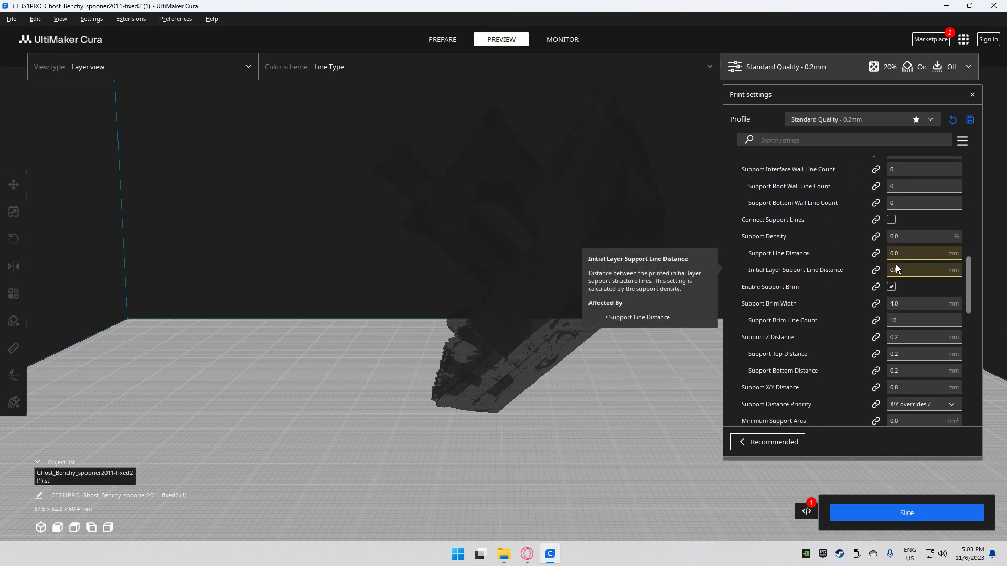
left_click(905, 305)
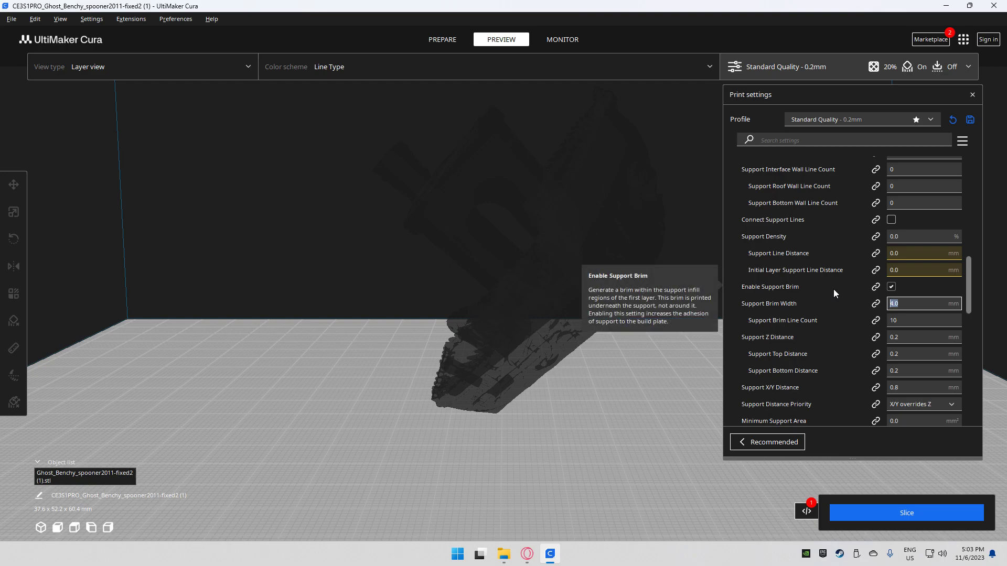
type("10")
key("shift+Left")
key("shift+Left")
type("20")
scroll(895, 310, "up", 5)
scroll(905, 312, "up", 5)
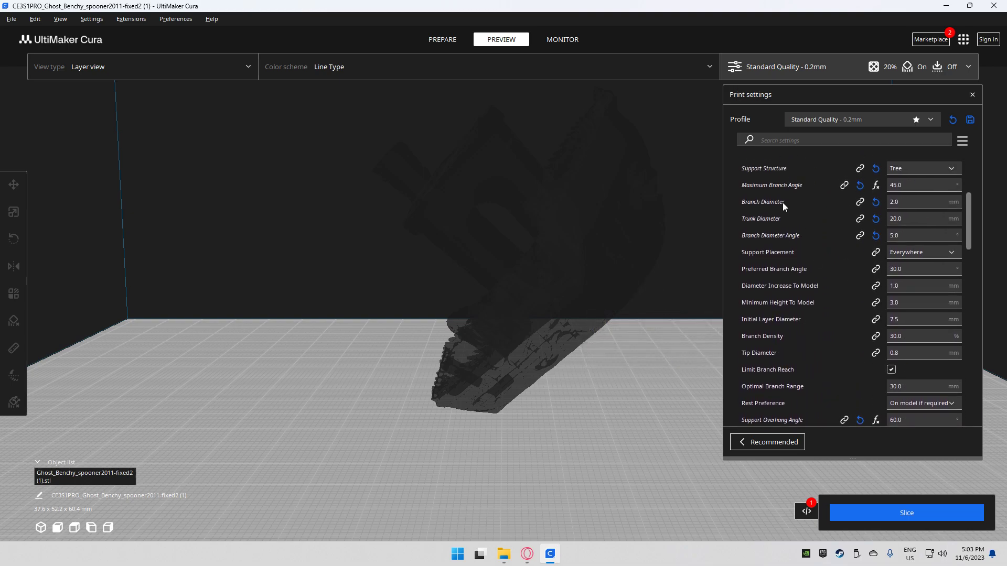
scroll(884, 315, "down", 7)
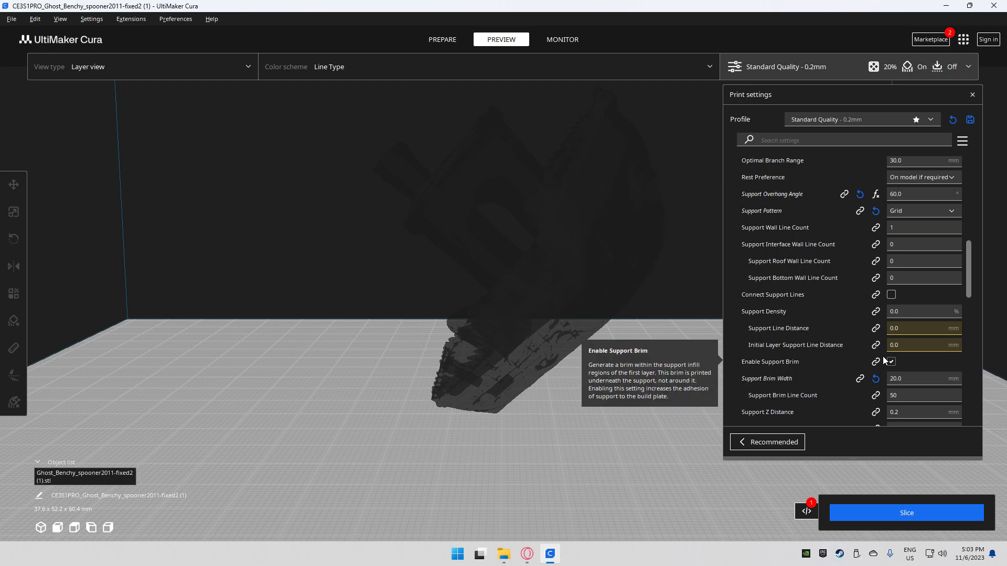
Slice the model with the widened support brim and inspect the first layer of the tree supports from below.
left_click(847, 517)
scroll(593, 437, "up", 3)
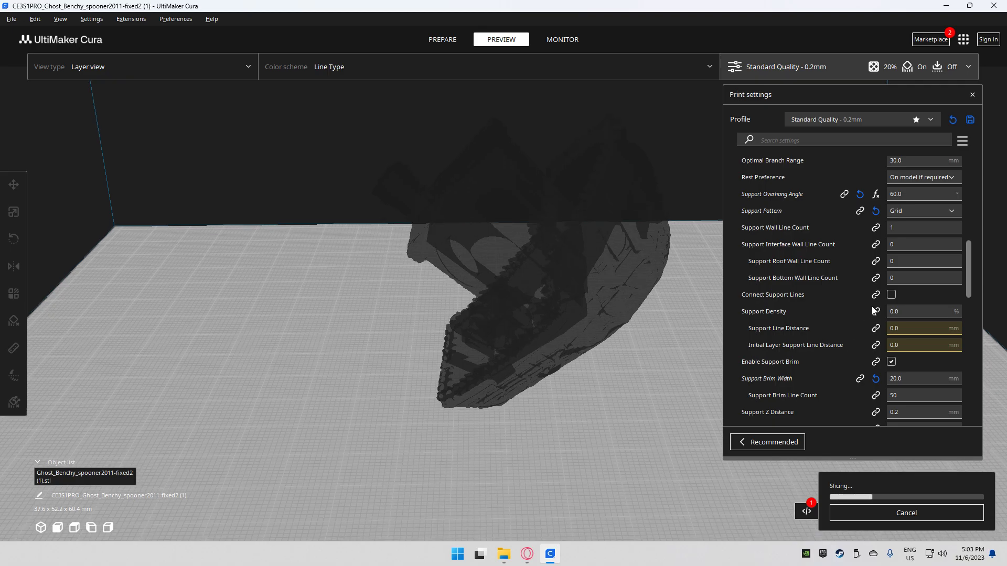
right_click_drag(663, 344, 562, 410)
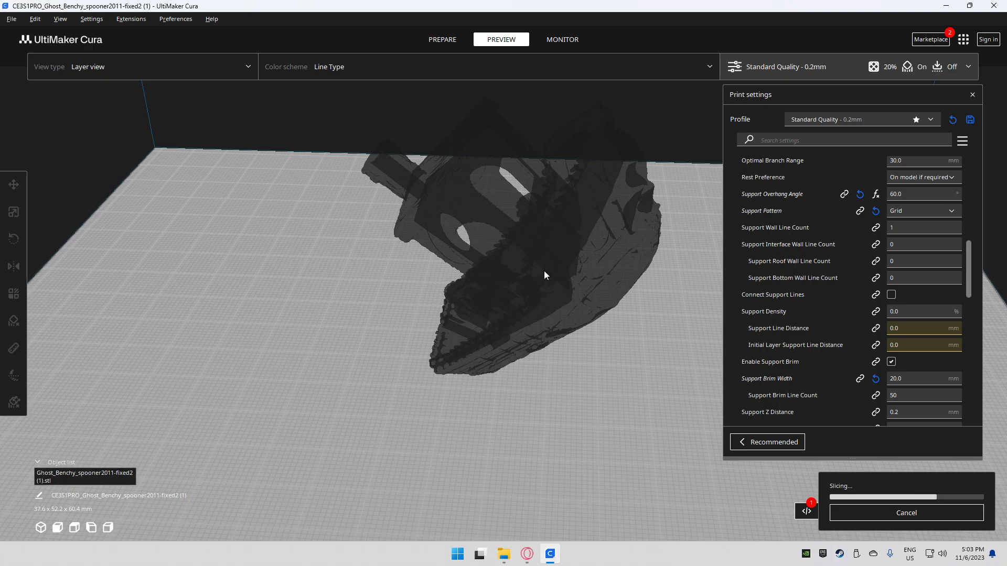
right_click_drag(576, 381, 630, 262)
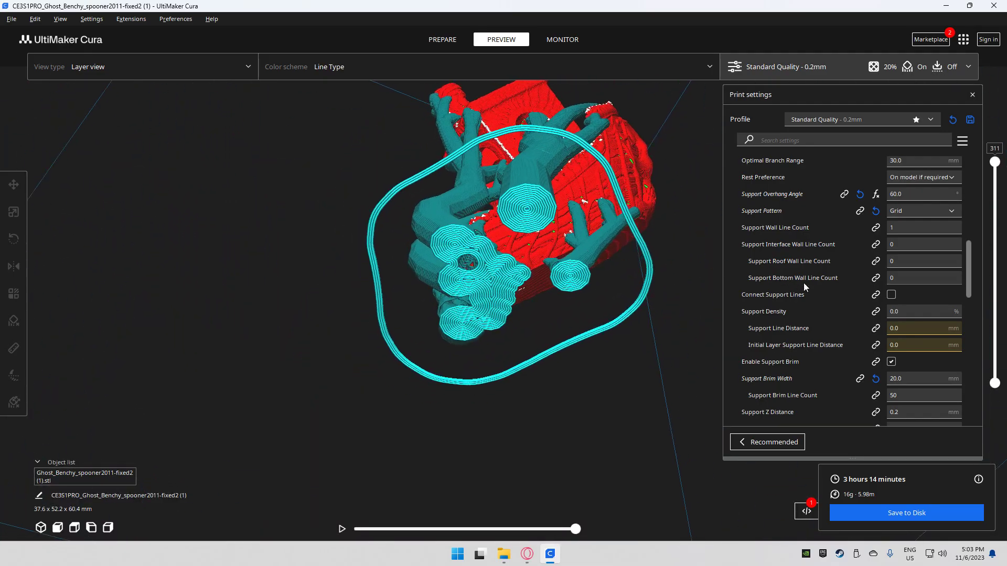
right_click_drag(698, 346, 593, 292)
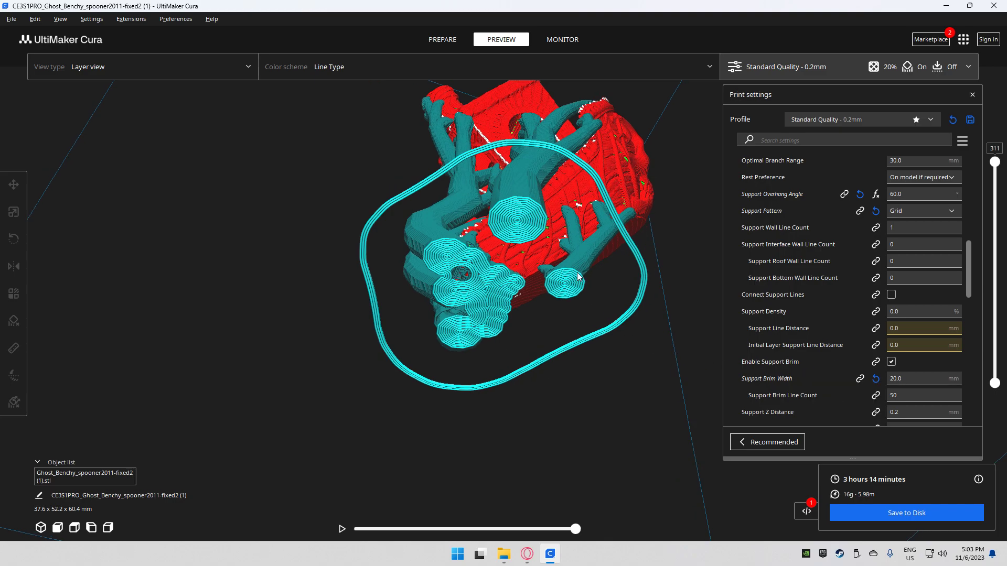
right_click_drag(522, 214, 622, 328)
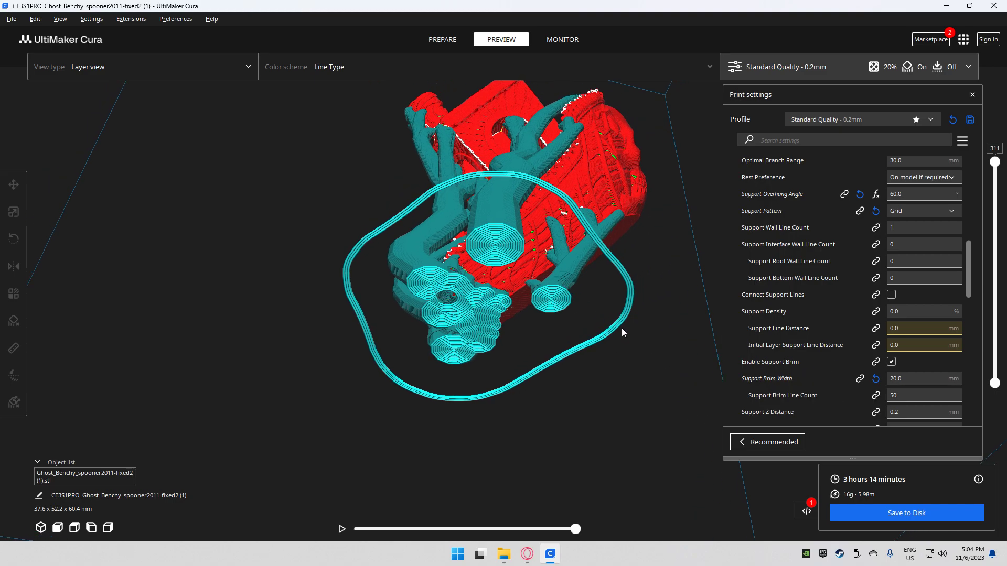
right_click_drag(576, 239, 600, 325)
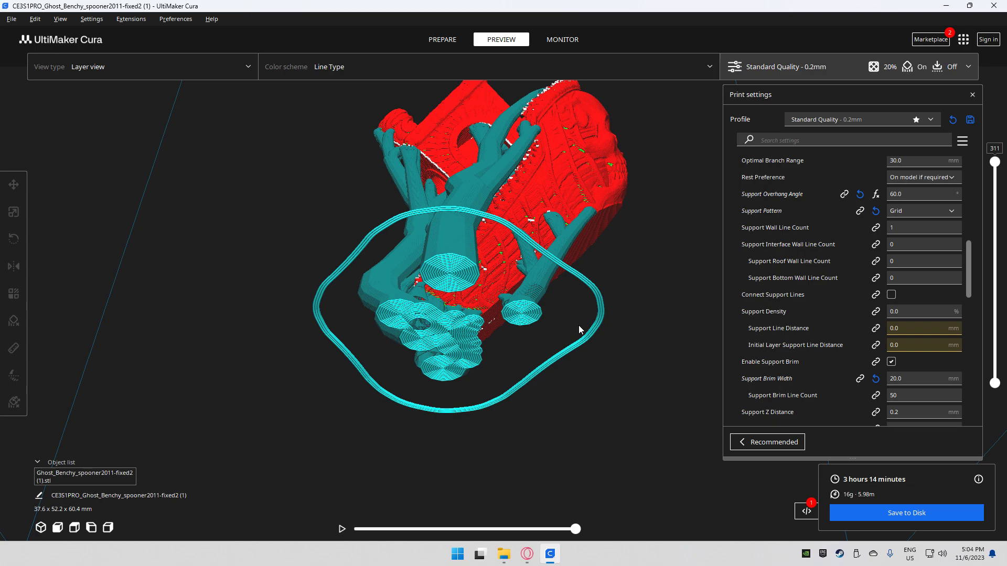
Reset the Support Brim Width to its default value and slice the model again.
left_click(915, 378)
left_click(876, 379)
left_click(886, 513)
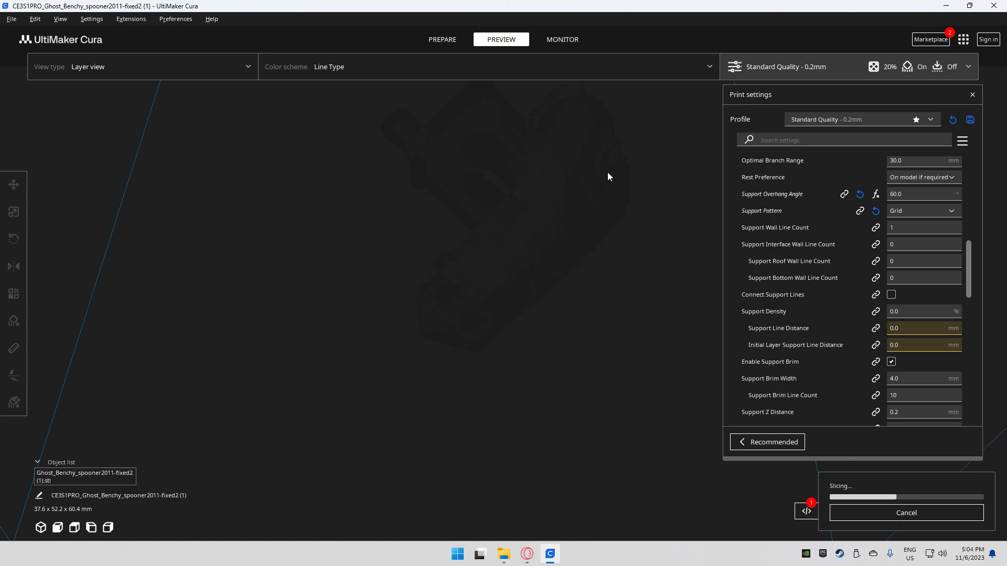
Inspect the underside of the re-sliced tree supports up close to check the brim rings at their bases.
right_click_drag(561, 224, 559, 255)
right_click_drag(548, 282, 596, 236)
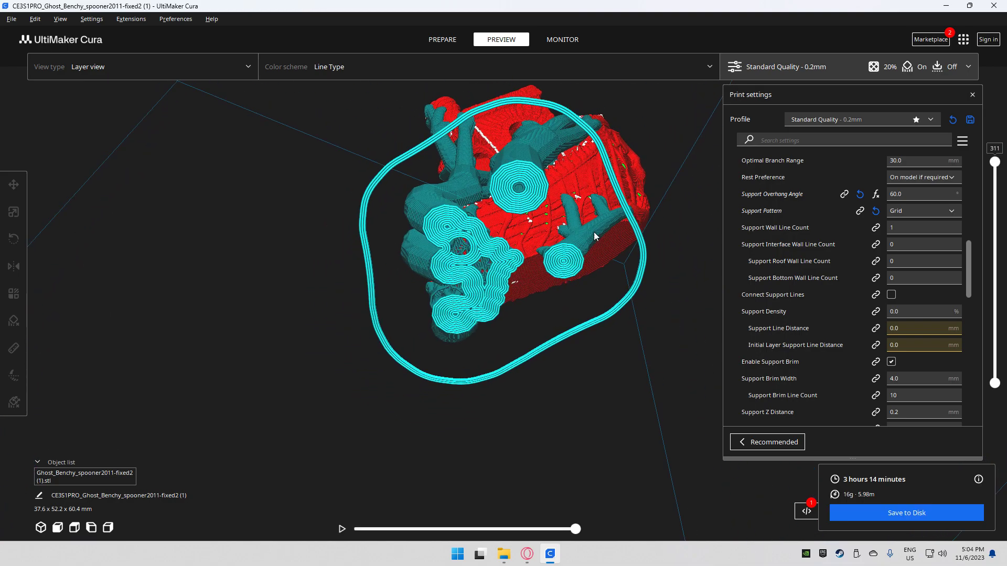
scroll(530, 194, "up", 3)
right_click_drag(542, 186, 404, 221)
right_click_drag(337, 211, 972, 337)
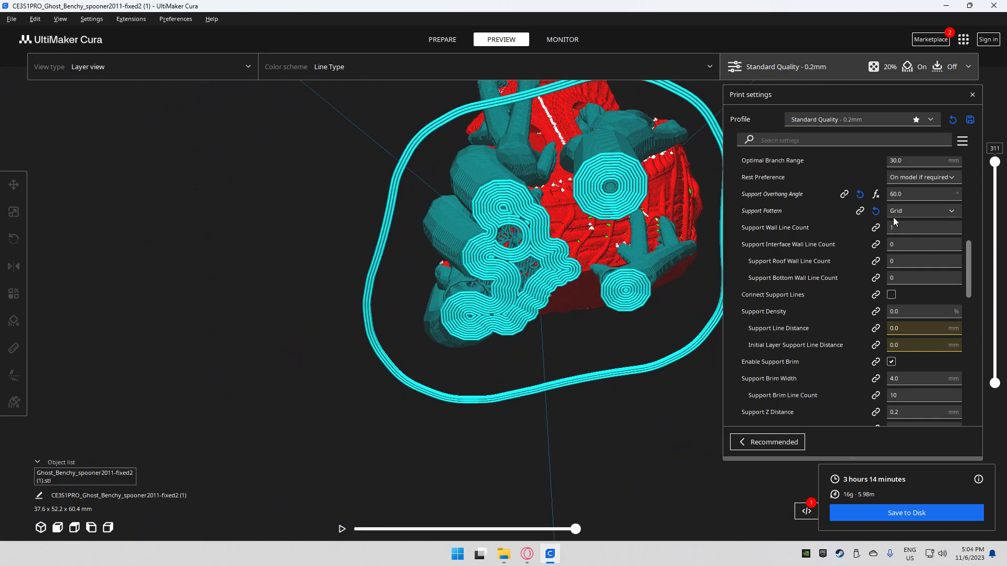
Set the Support Brim Width to 20 mm, slice the model again and view the tree supports from the side.
triple_click(903, 378)
type("20")
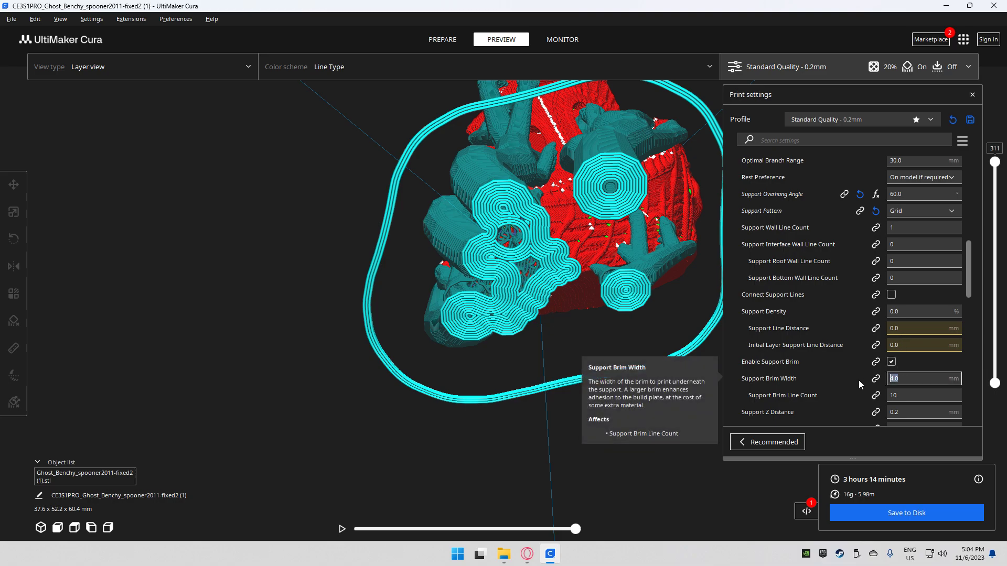
left_click(873, 512)
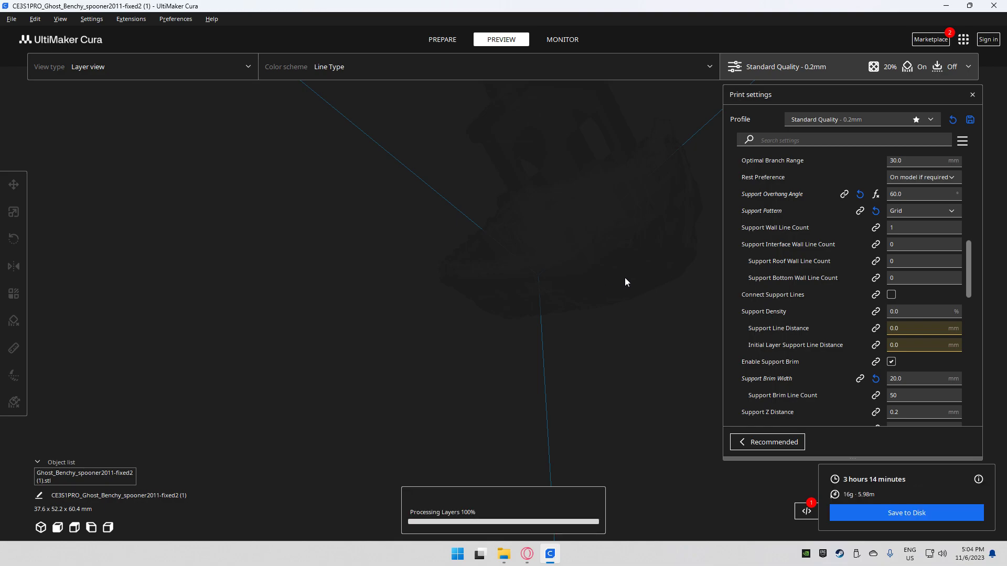
right_click_drag(617, 316, 512, 350)
Examine the Support Z Distance setting and its Support Top Distance and Support Bottom Distance values.
scroll(894, 304, "down", 1)
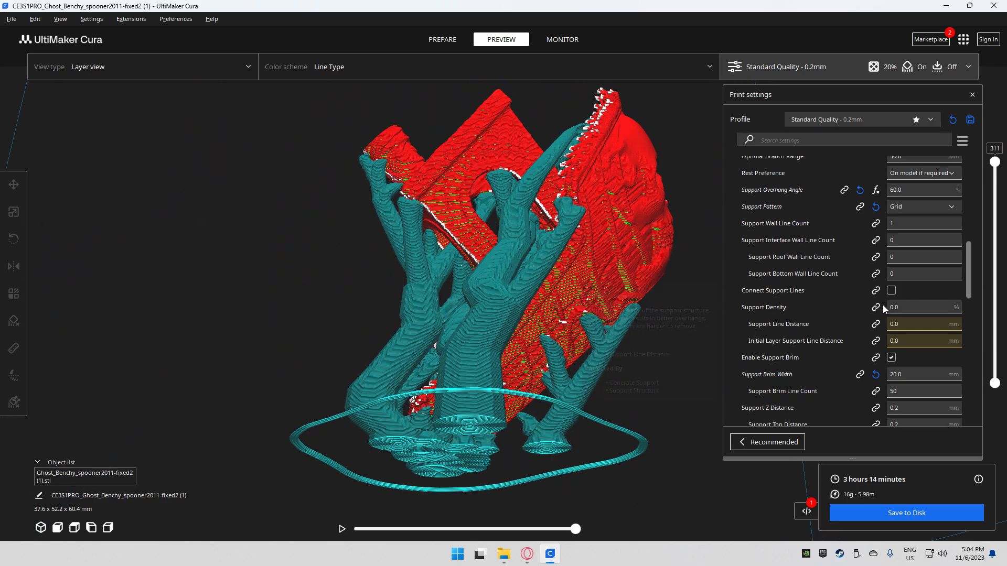
scroll(884, 309, "down", 2)
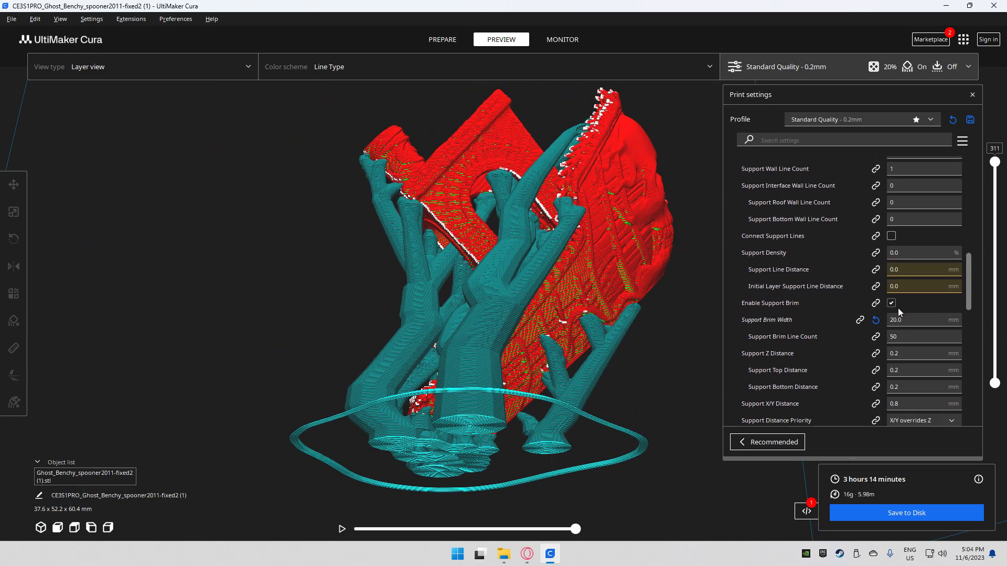
scroll(894, 314, "down", 2)
right_click(911, 309)
left_click(912, 312)
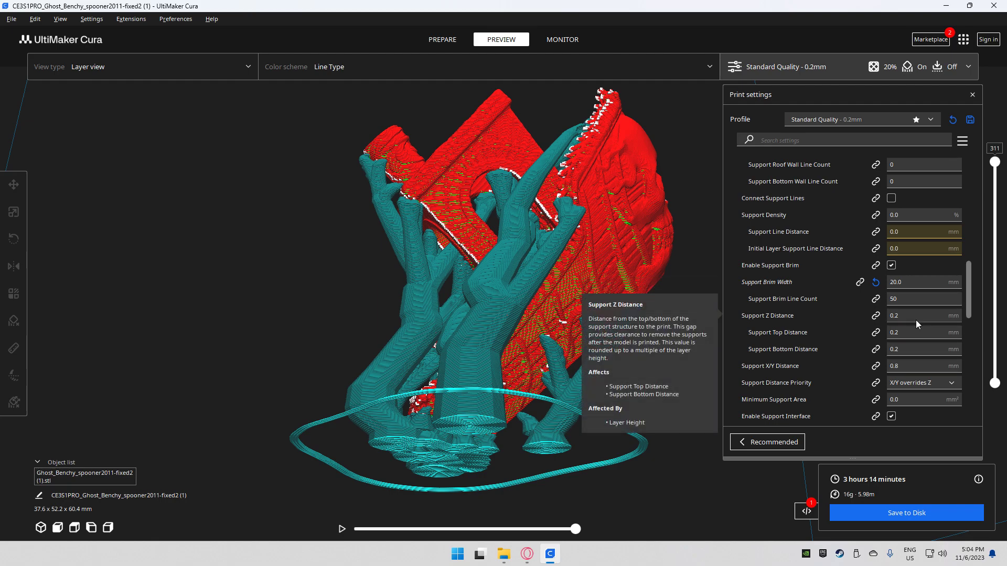
left_click(915, 322)
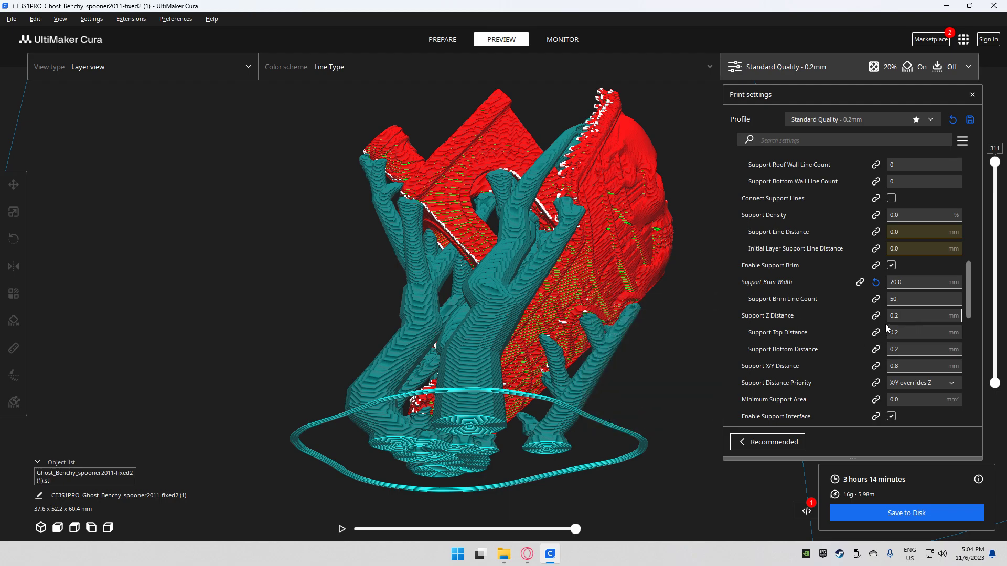
left_click(910, 331)
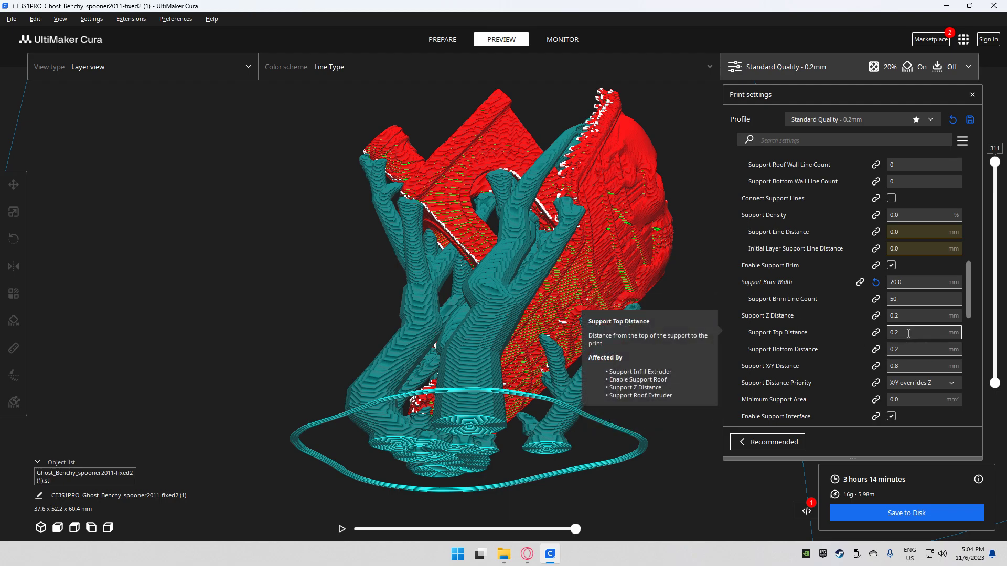
left_click(905, 345)
left_click(906, 317)
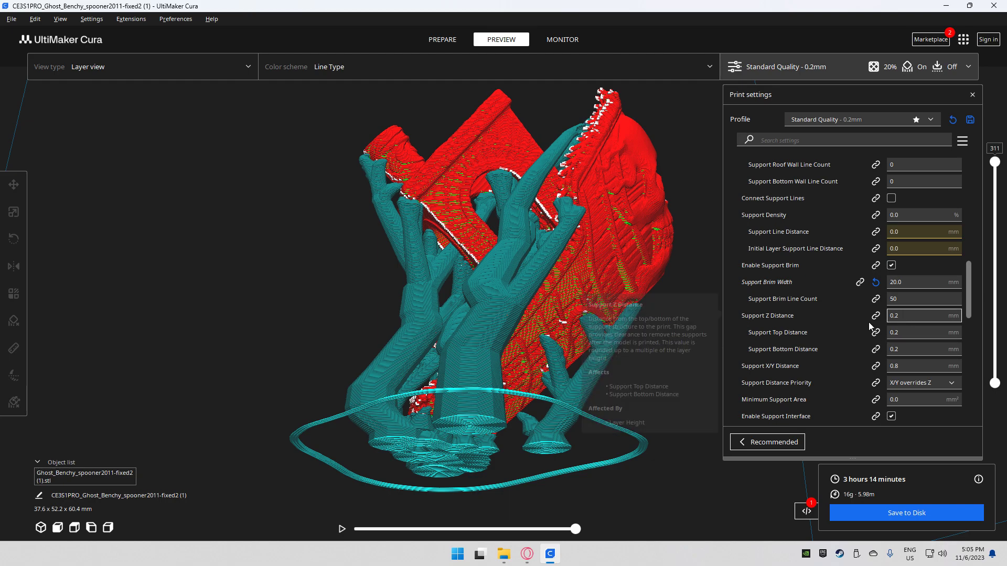